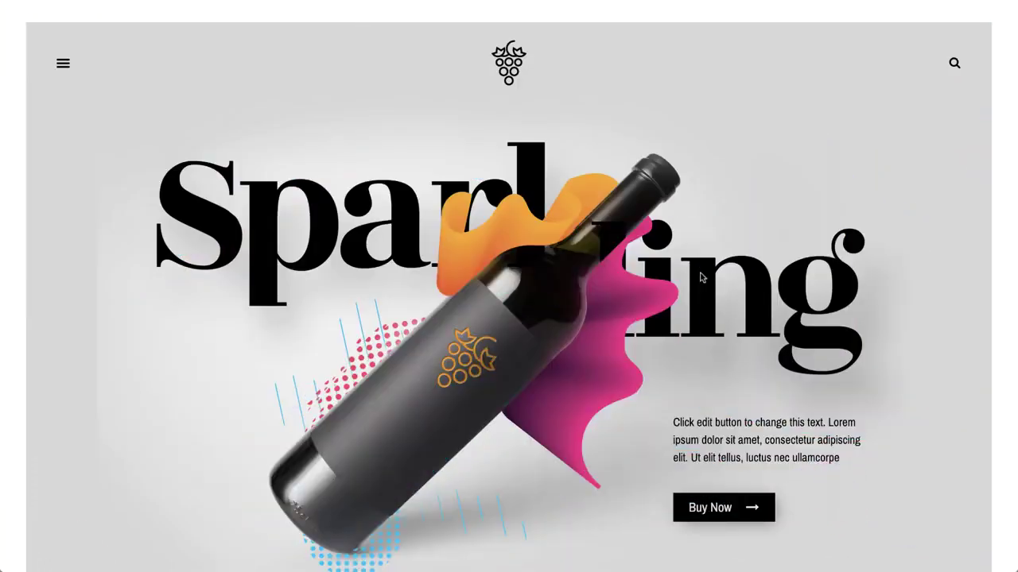
pyautogui.click(719, 508)
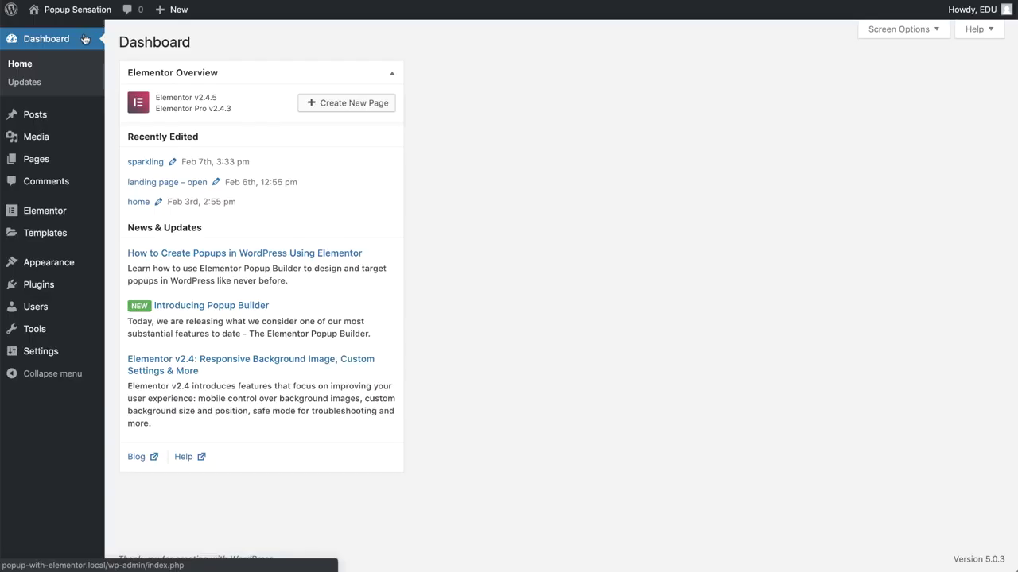
# Create a new Elementor template of type Popup named "Sparkling"
pyautogui.moveTo(71, 238)
pyautogui.click(132, 291)
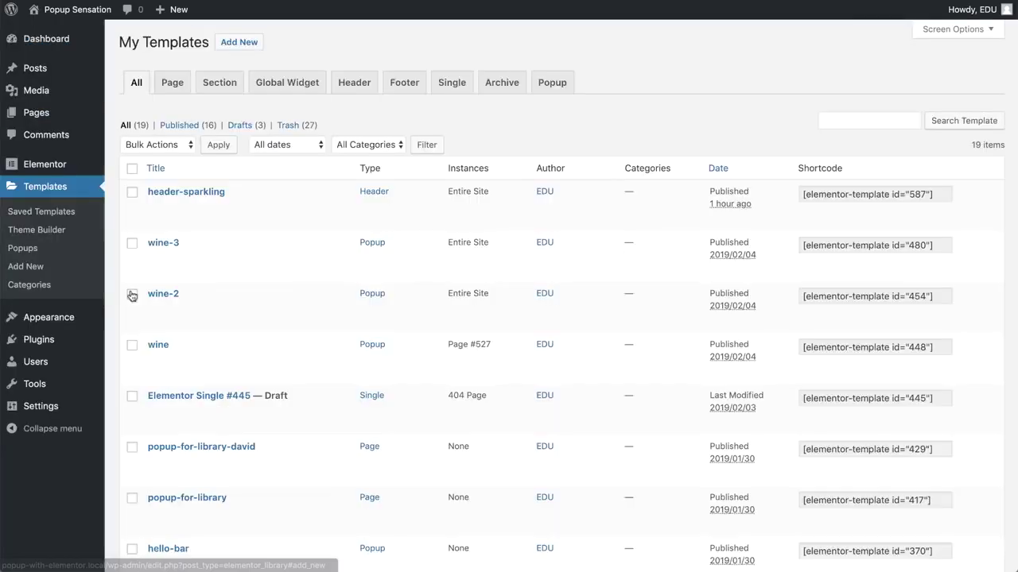
pyautogui.click(531, 264)
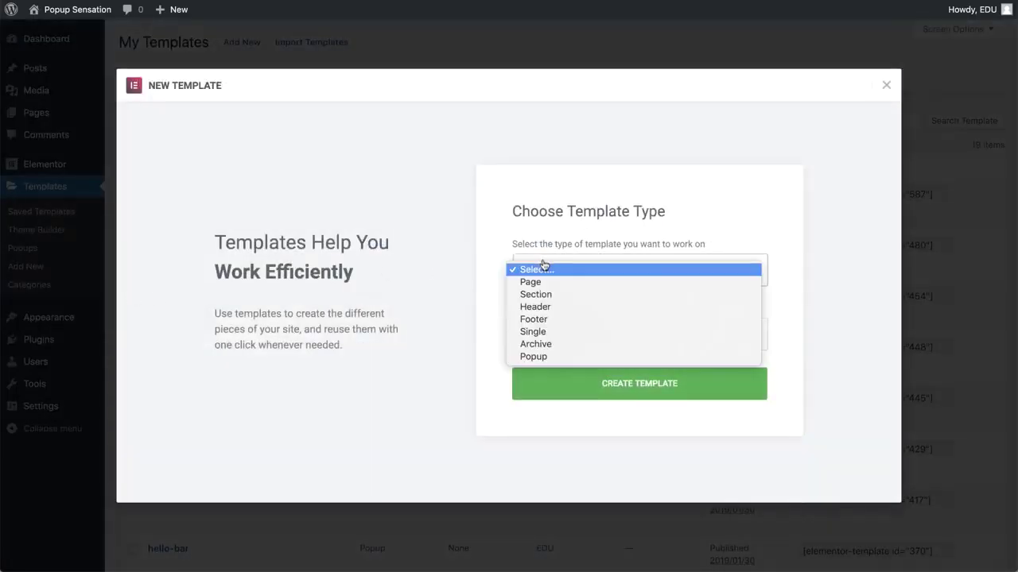
pyautogui.click(538, 357)
pyautogui.click(529, 334)
pyautogui.write('Sparkling')
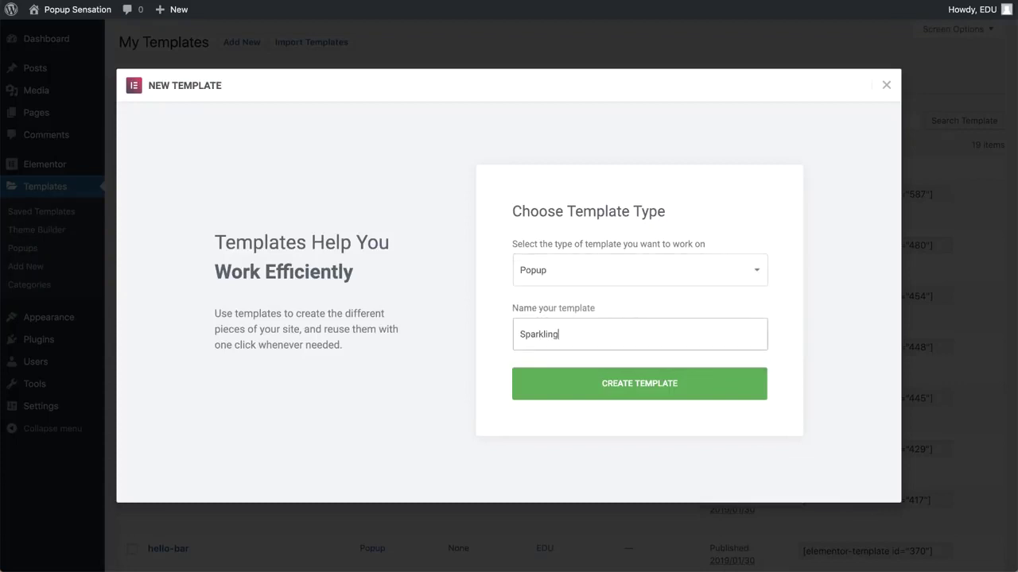
pyautogui.click(583, 386)
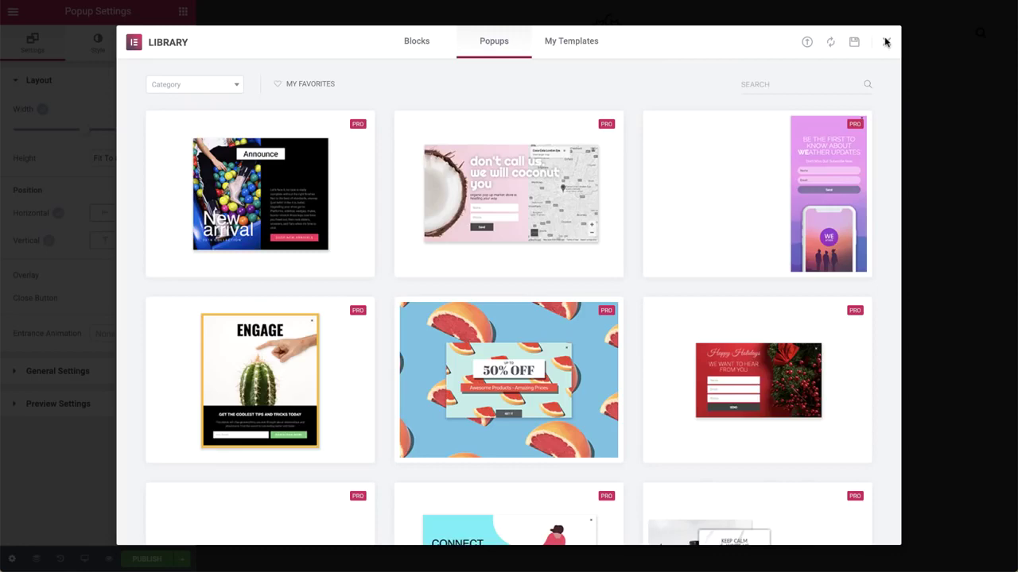
# Dismiss the template library and set the popup's width to 600 px, custom height to 800 px and content position to Center
pyautogui.click(886, 42)
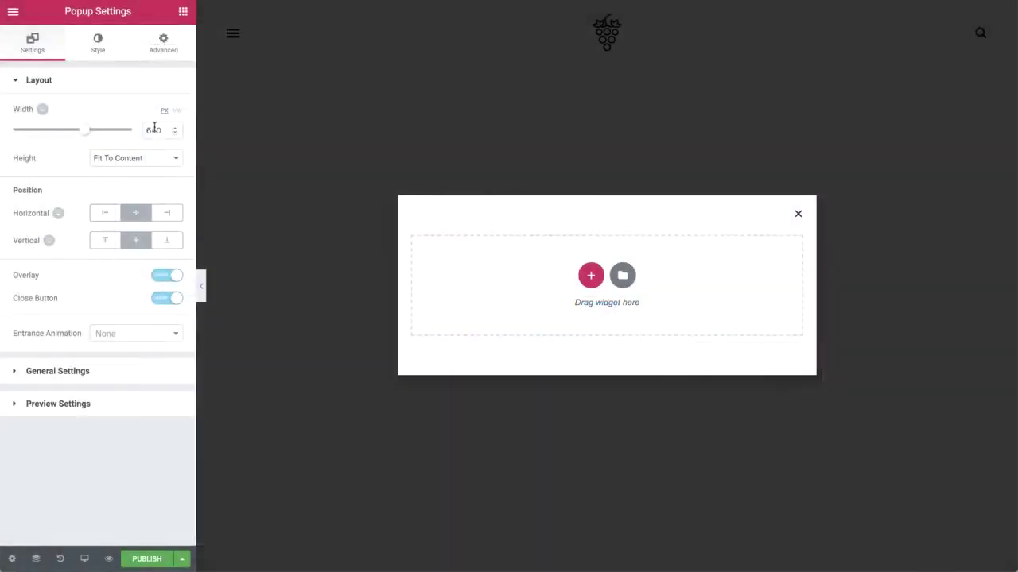
pyautogui.write('600')
pyautogui.click(142, 158)
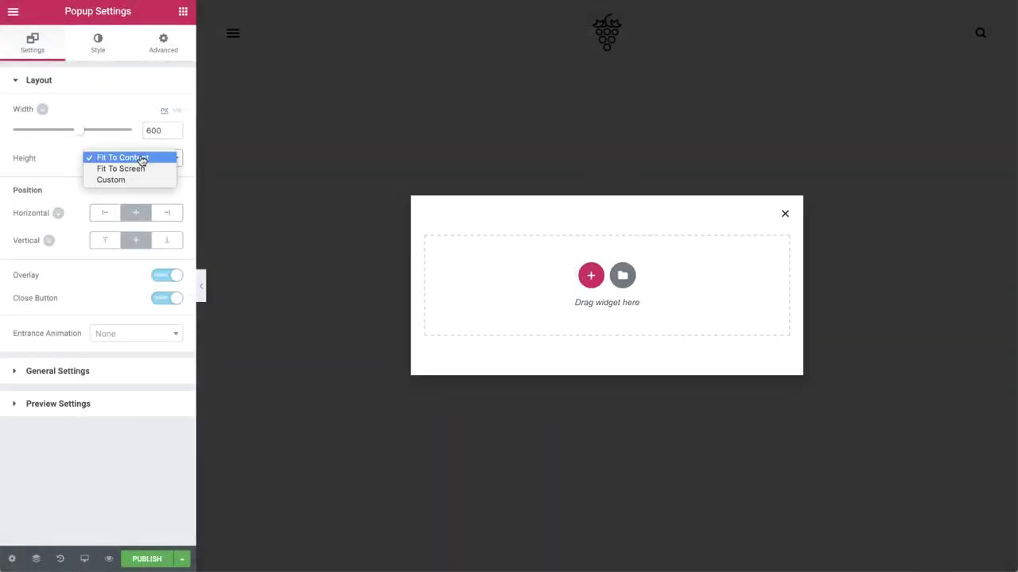
pyautogui.click(137, 179)
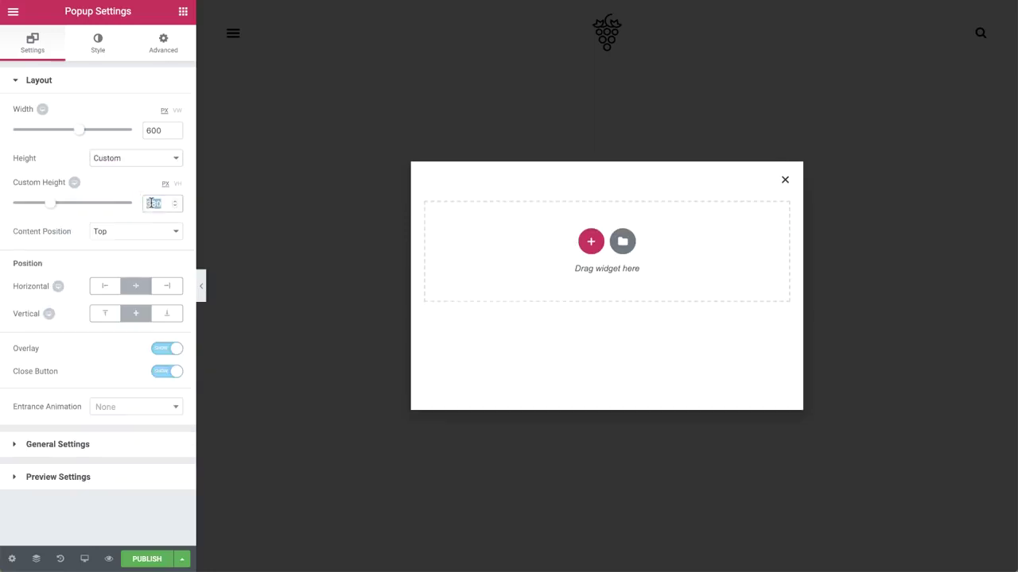
pyautogui.write('800')
pyautogui.click(142, 234)
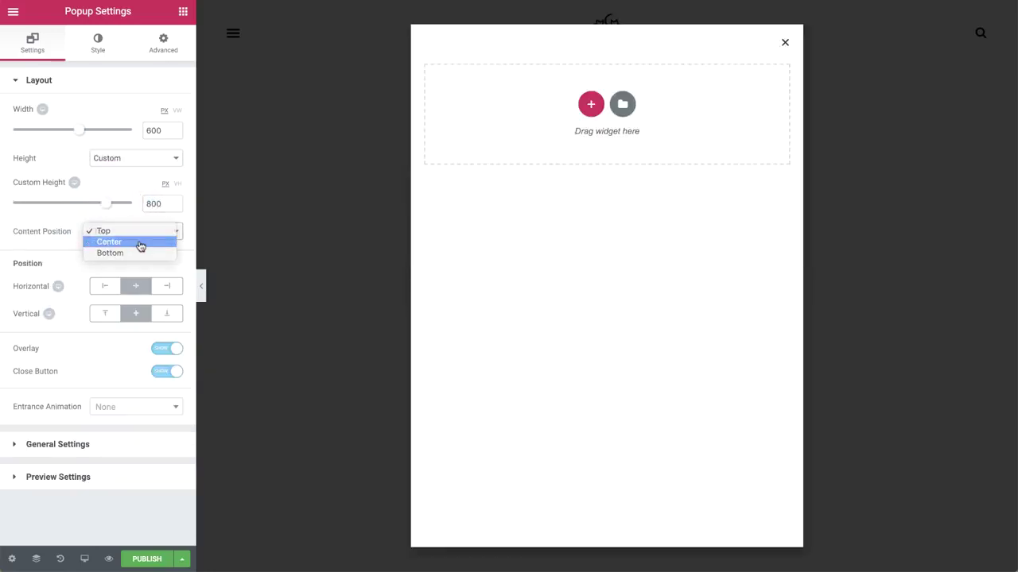
pyautogui.click(140, 246)
# Hide the popup's close button and give it a Fade In entrance animation lasting 1 second
pyautogui.click(163, 372)
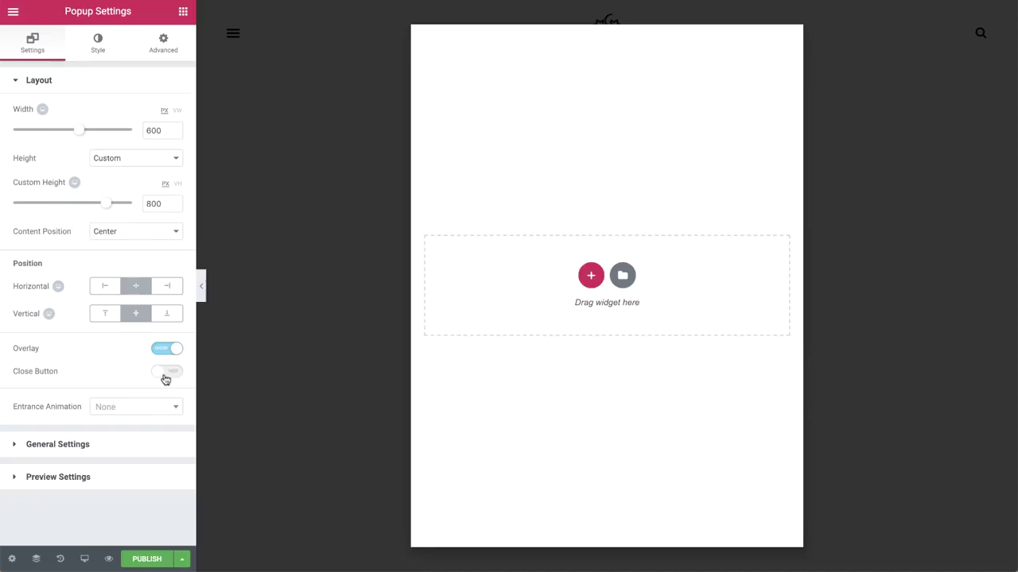
pyautogui.click(138, 414)
pyautogui.click(129, 462)
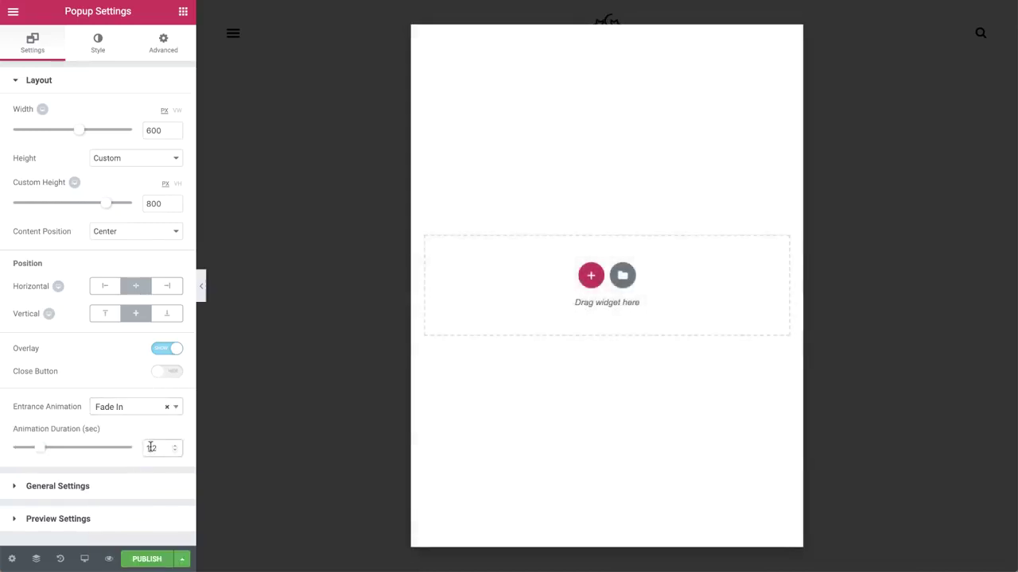
pyautogui.doubleClick(151, 448)
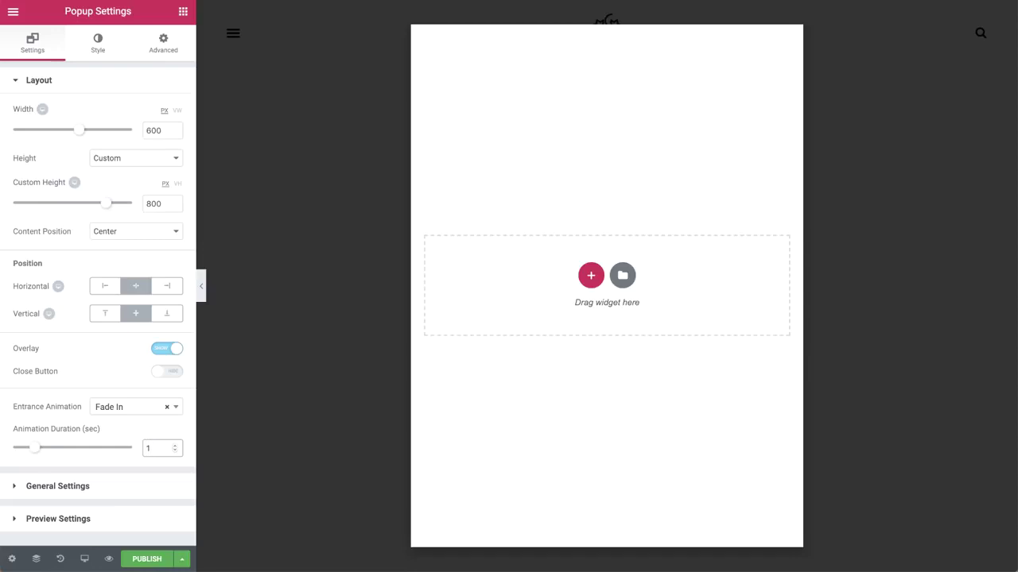
# Add a center-aligned heading to the popup with the title "Are You Over 21?"
pyautogui.click(184, 16)
pyautogui.moveTo(128, 135); pyautogui.dragTo(469, 296)
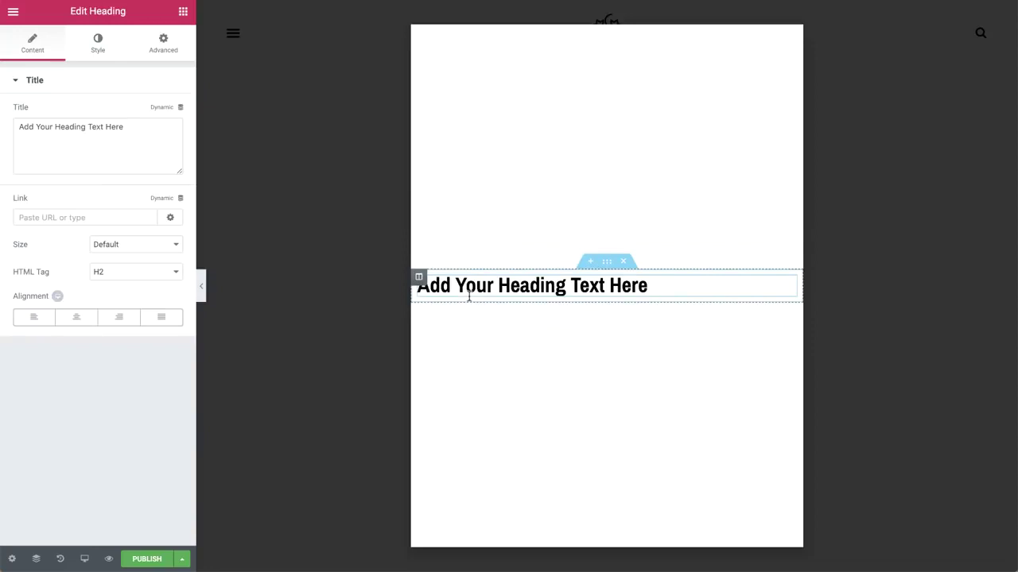
pyautogui.click(109, 124)
pyautogui.hotkey('ctrl', 'a')
pyautogui.write('Are You Over ')
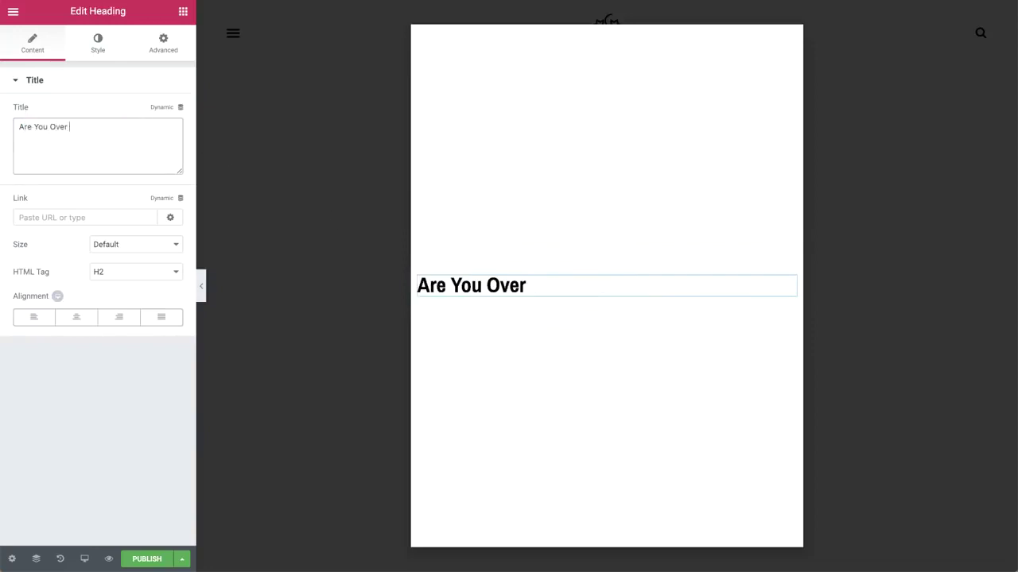
pyautogui.write('21?')
pyautogui.click(76, 316)
# Set the heading's font size to 80 px
pyautogui.click(98, 44)
pyautogui.click(166, 139)
pyautogui.click(151, 220)
pyautogui.write('80')
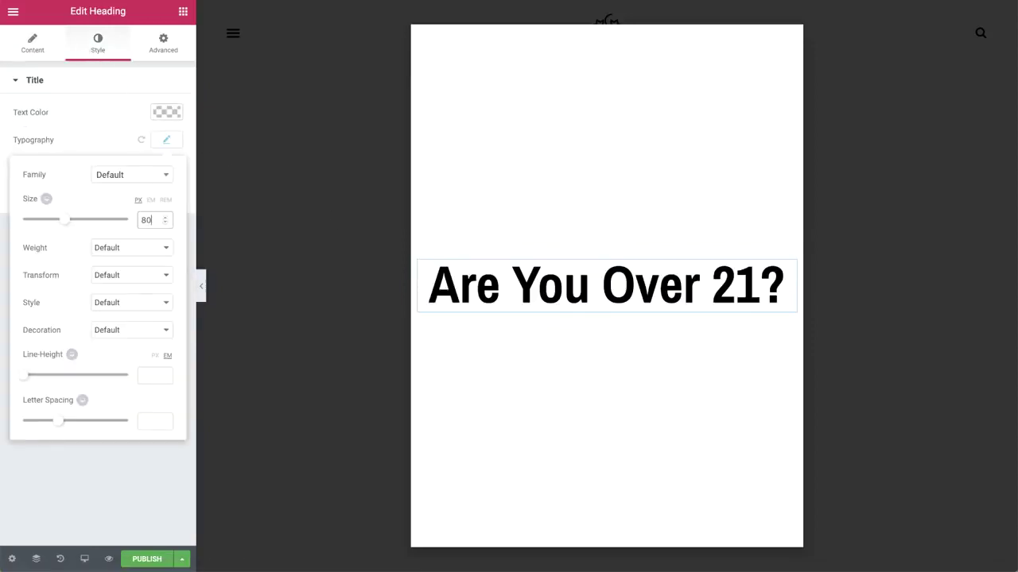
# Give the heading a yellow text shadow and break its title onto a second line before "Over 21?"
pyautogui.click(167, 166)
pyautogui.click(154, 201)
pyautogui.click(131, 245)
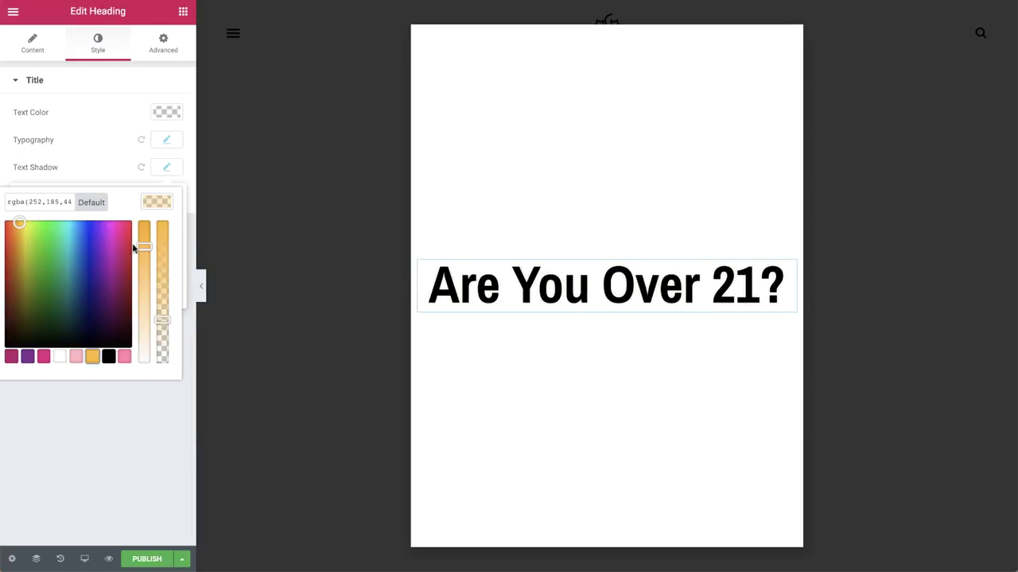
pyautogui.click(159, 205)
pyautogui.click(143, 267)
pyautogui.click(166, 167)
pyautogui.click(516, 310)
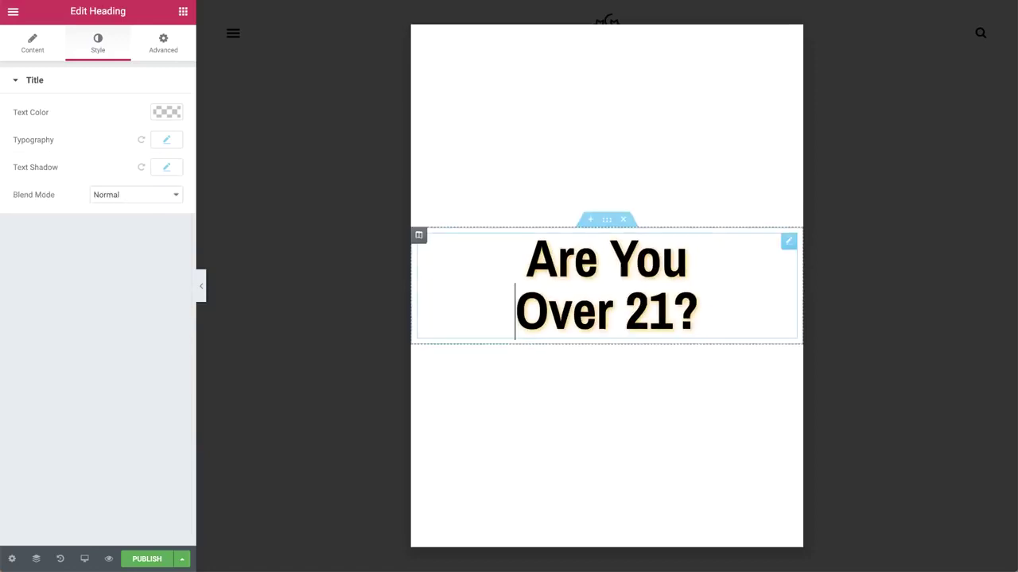
# Add a button below the heading with the text "Yes" and the size Medium
pyautogui.click(183, 11)
pyautogui.moveTo(129, 259); pyautogui.dragTo(574, 338)
pyautogui.moveTo(148, 154); pyautogui.dragTo(90, 147)
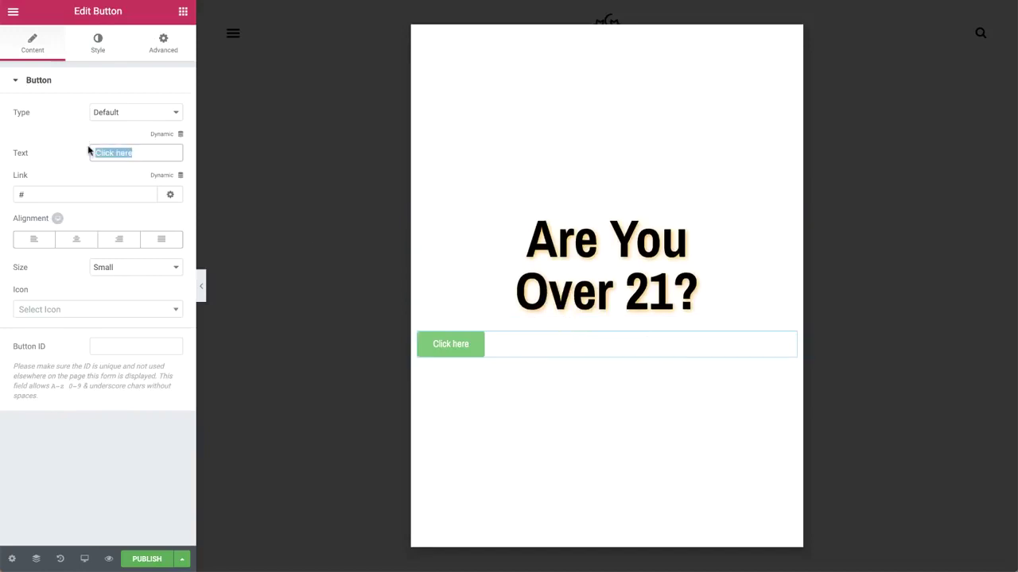
pyautogui.write('Yes')
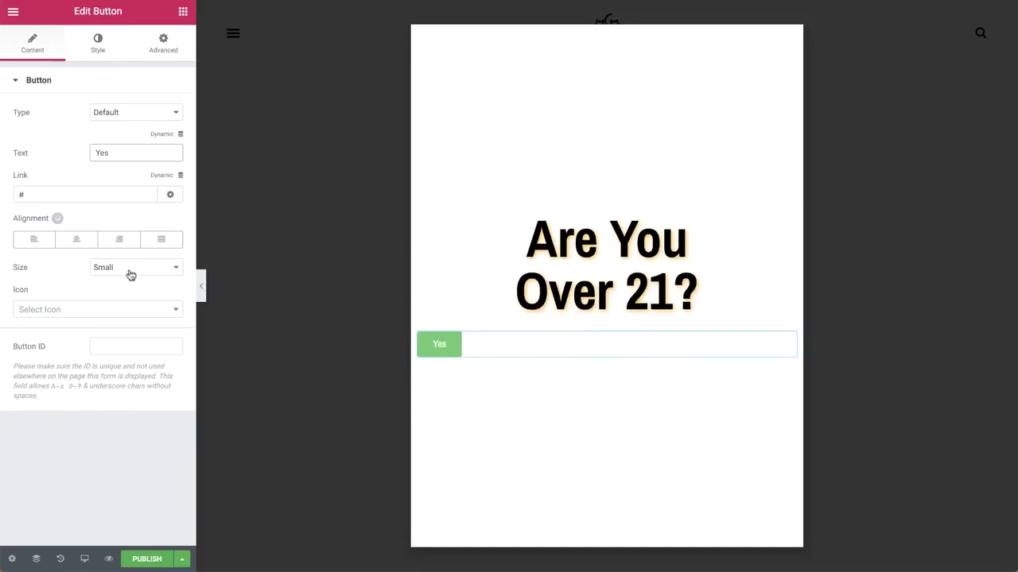
pyautogui.click(131, 270)
pyautogui.click(111, 278)
# Add a check icon to the Yes button, placed after the text with increased icon spacing
pyautogui.click(96, 309)
pyautogui.write('che')
pyautogui.press('Return')
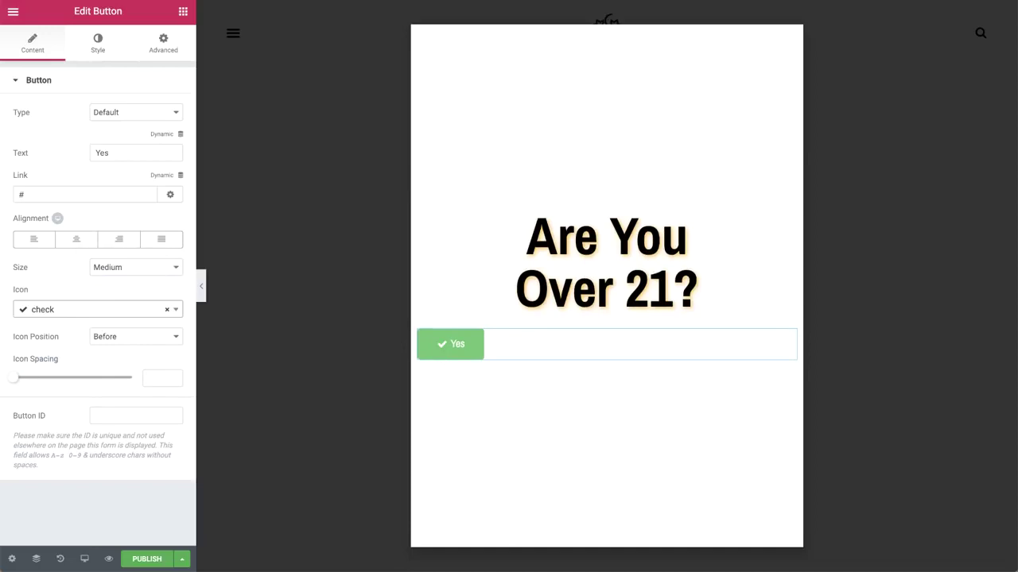
pyautogui.click(119, 340)
pyautogui.click(116, 347)
pyautogui.moveTo(14, 378); pyautogui.dragTo(51, 384)
# Set the Yes button's background color to the pink #e22181
pyautogui.click(98, 50)
pyautogui.click(166, 196)
pyautogui.click(132, 228)
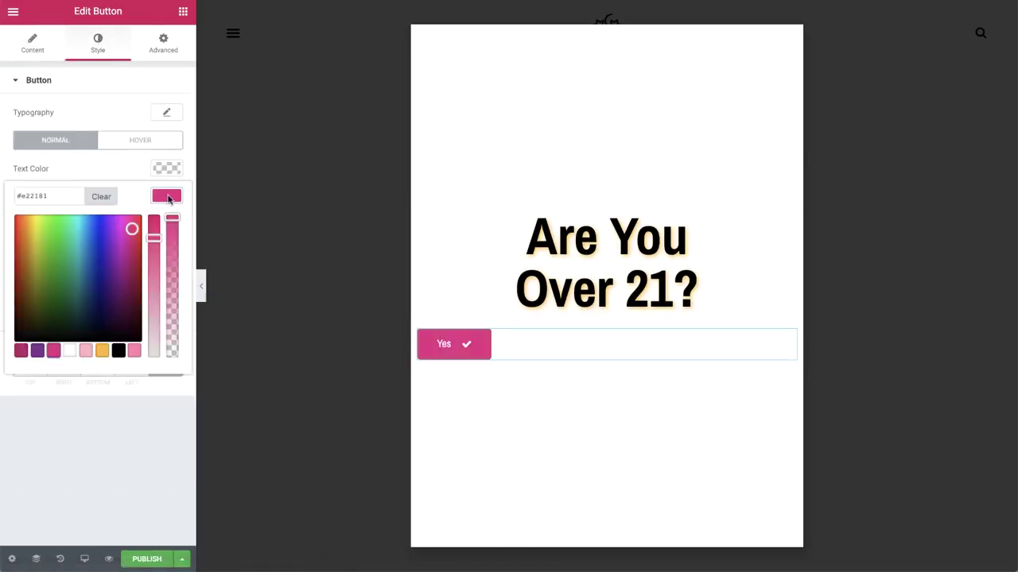
# Give the Yes button a border radius of 50 px and padding of 15 px vertically and 50 px horizontally
pyautogui.click(27, 275)
pyautogui.write('50')
pyautogui.click(26, 367)
pyautogui.write('15')
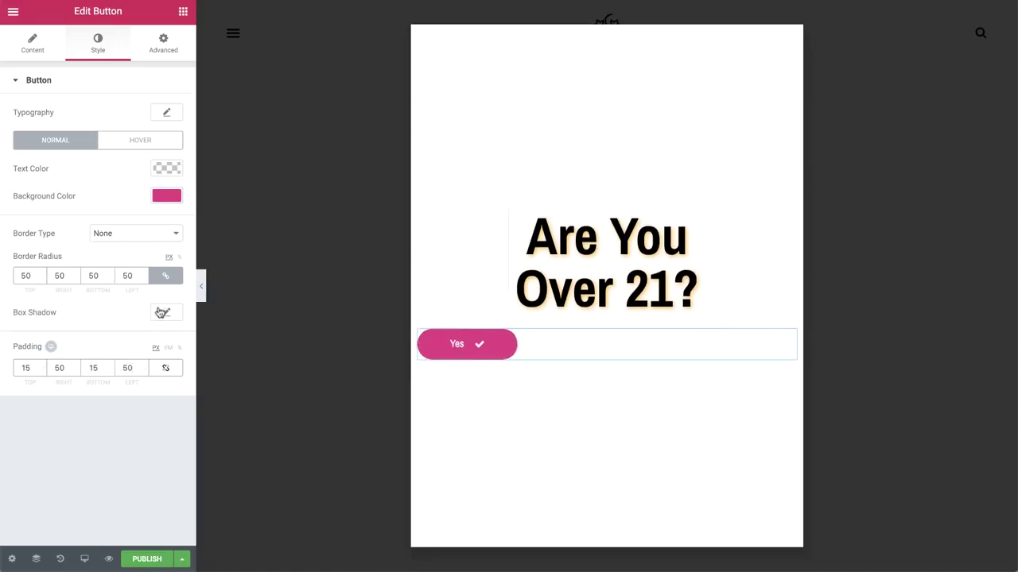
# Add a yellow box shadow to the Yes button with offsets of 2 and blur 0, and enlarge its text slightly
pyautogui.click(166, 313)
pyautogui.click(92, 501)
pyautogui.click(157, 347)
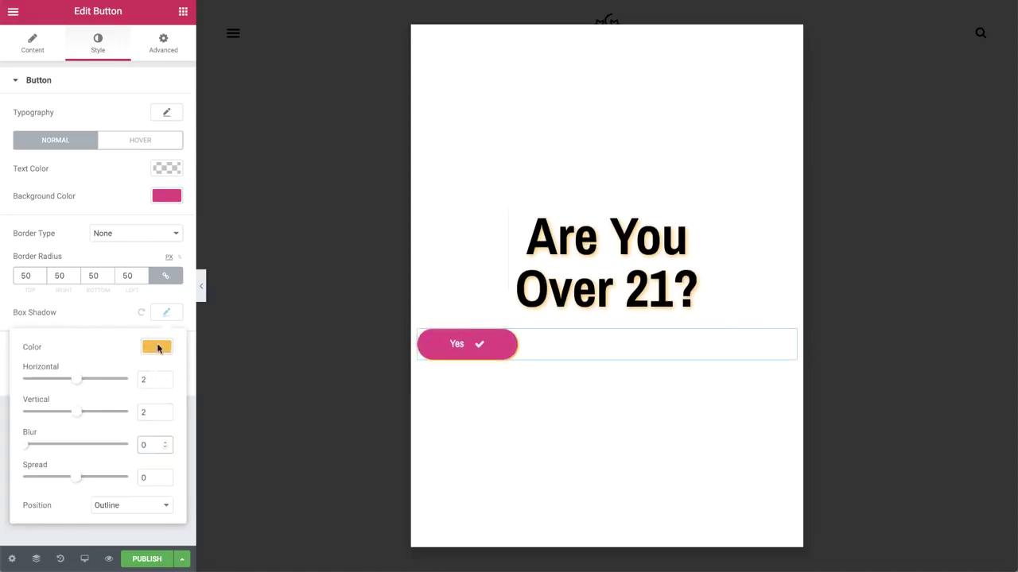
pyautogui.click(166, 112)
pyautogui.click(164, 112)
# Give the Yes button's hover state a darker magenta background and the Bob hover animation
pyautogui.click(140, 140)
pyautogui.click(166, 196)
pyautogui.click(36, 347)
pyautogui.click(166, 196)
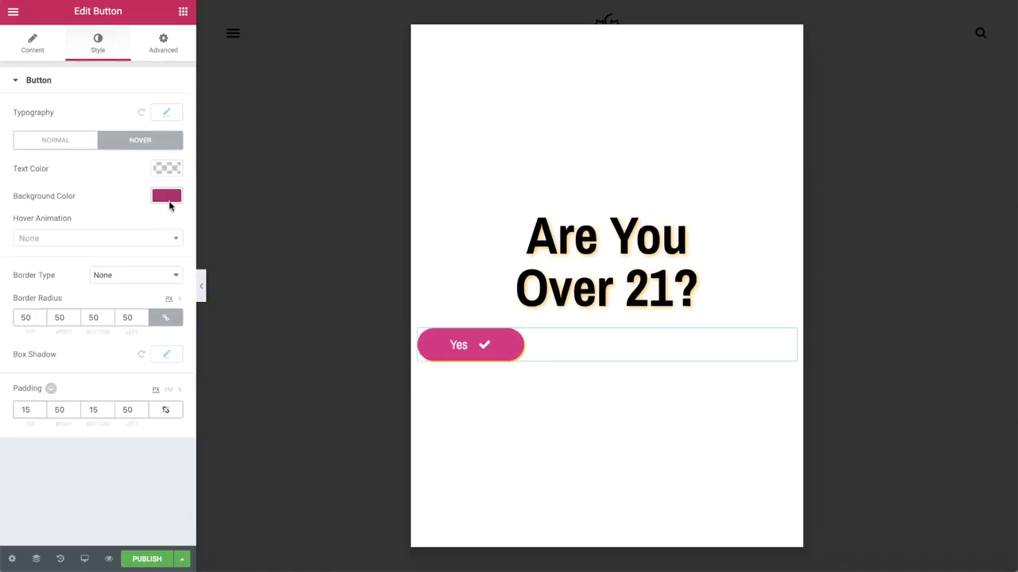
pyautogui.click(95, 238)
pyautogui.write('bob')
pyautogui.click(114, 274)
# Center the Yes button and set an unlinked top margin of 50 px
pyautogui.click(32, 43)
pyautogui.click(71, 238)
pyautogui.click(163, 44)
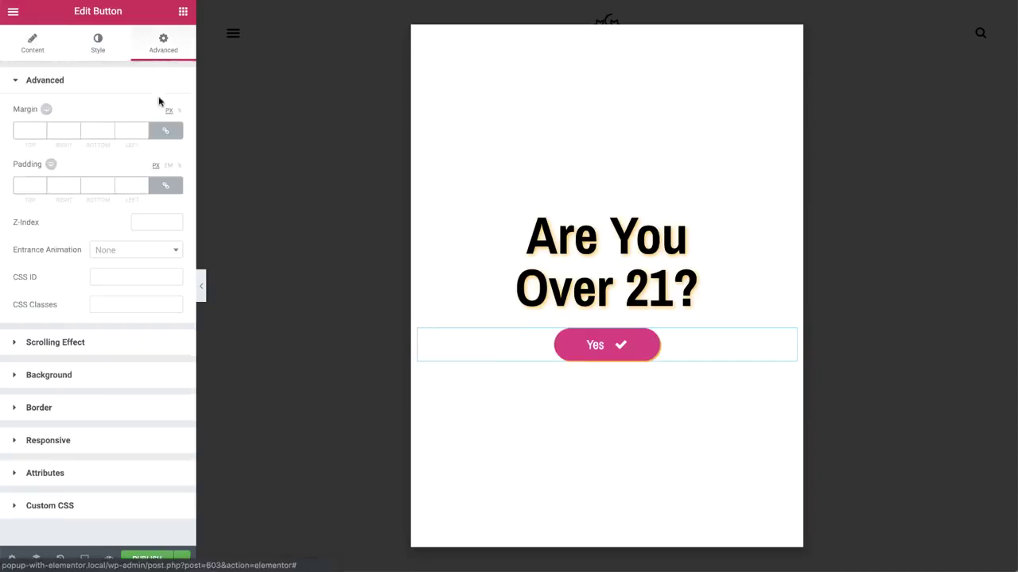
pyautogui.click(165, 130)
pyautogui.click(24, 131)
pyautogui.write('50')
# Add a second, centered button below the Yes button with the text "NO, I'll have a coke."
pyautogui.click(33, 42)
pyautogui.click(183, 11)
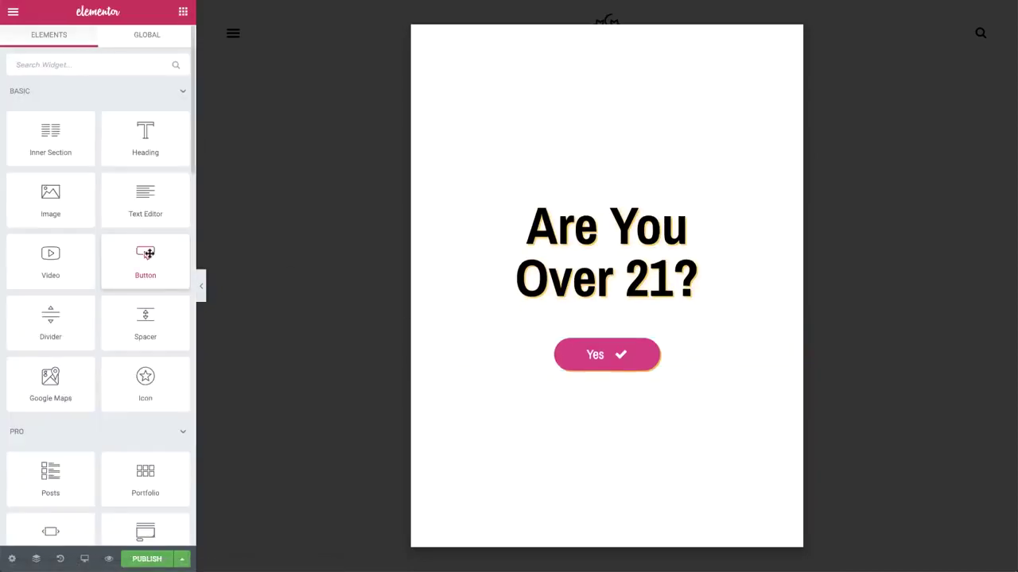
pyautogui.moveTo(144, 261); pyautogui.dragTo(604, 372)
pyautogui.click(88, 240)
pyautogui.tripleClick(116, 152)
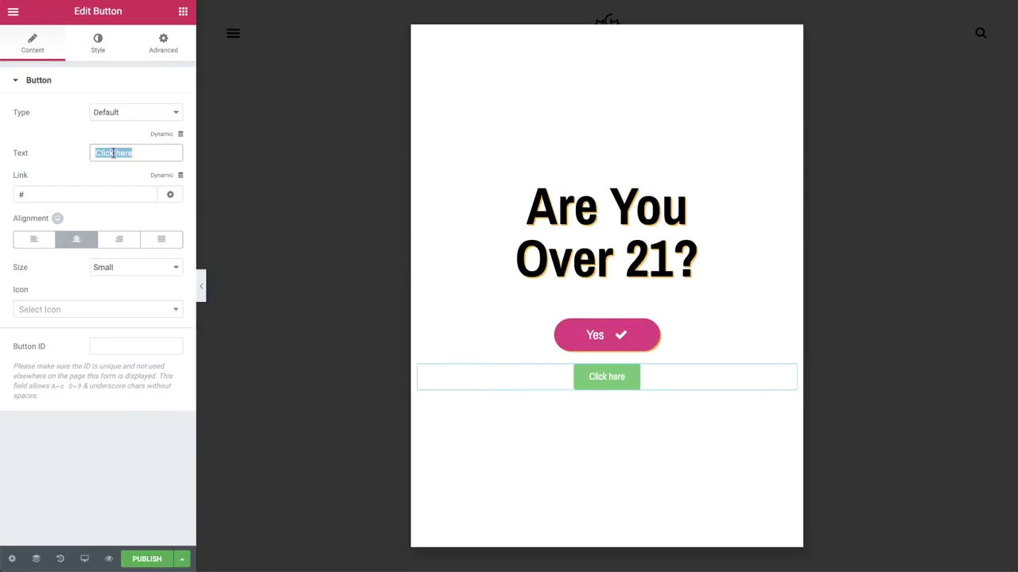
pyautogui.write("NO, I'll have a coke.")
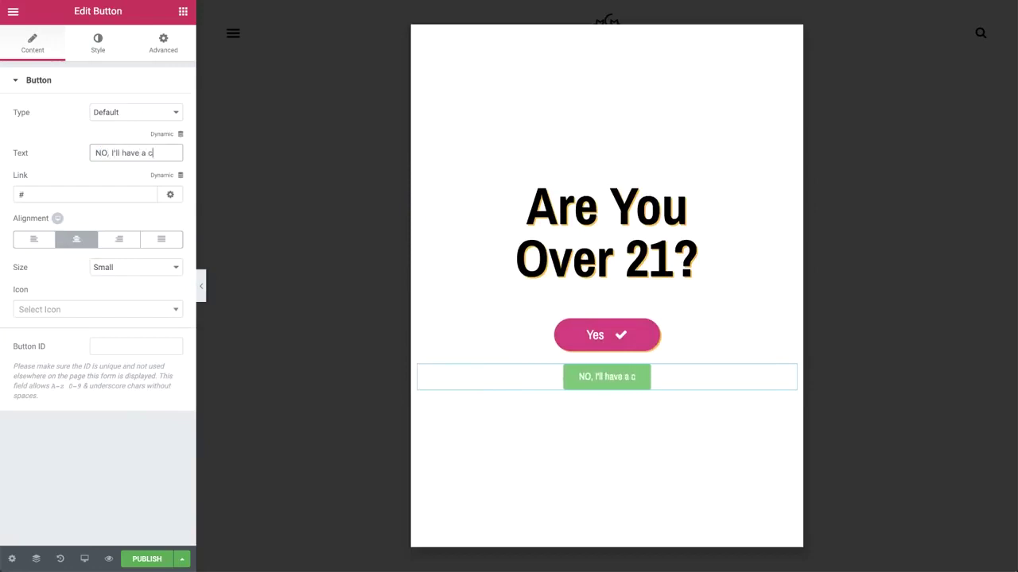
# Adjust the second button's typography and set its text color to black, #000000
pyautogui.click(100, 43)
pyautogui.click(167, 112)
pyautogui.click(167, 112)
pyautogui.click(166, 168)
pyautogui.click(119, 320)
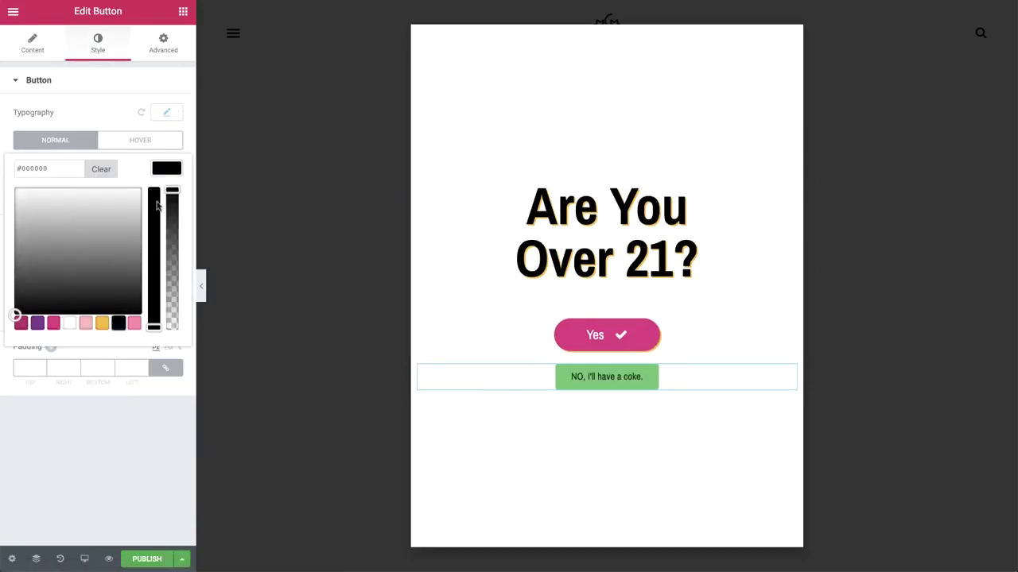
# Give the second button a solid 1 px border at the bottom only and padding of 5 at the bottom, 0 elsewhere
pyautogui.click(135, 233)
pyautogui.click(111, 242)
pyautogui.click(165, 450)
pyautogui.click(90, 450)
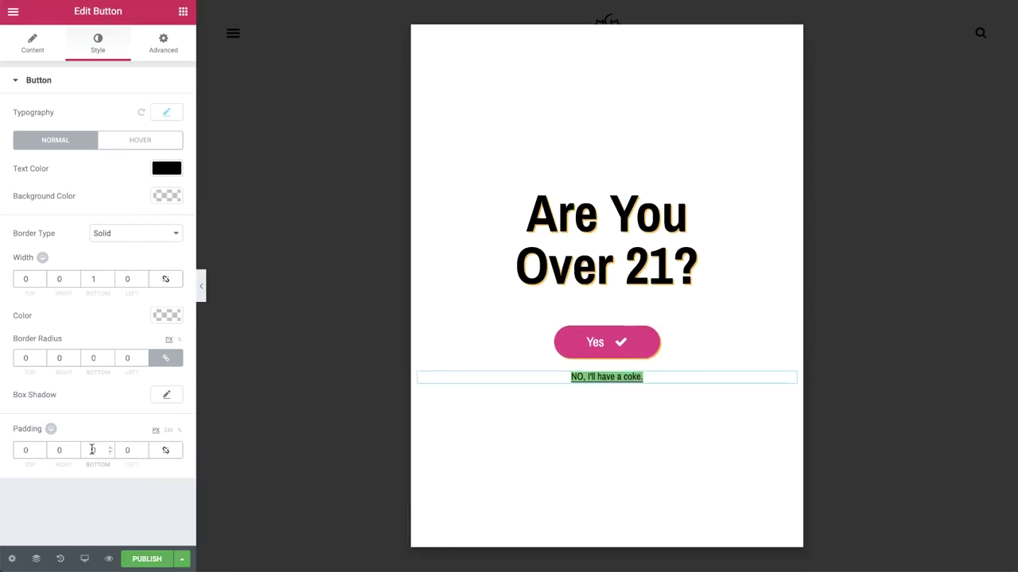
pyautogui.write('5')
# Make the second button's background color fully transparent
pyautogui.click(166, 196)
pyautogui.moveTo(173, 251); pyautogui.dragTo(172, 353)
pyautogui.click(166, 196)
pyautogui.click(183, 12)
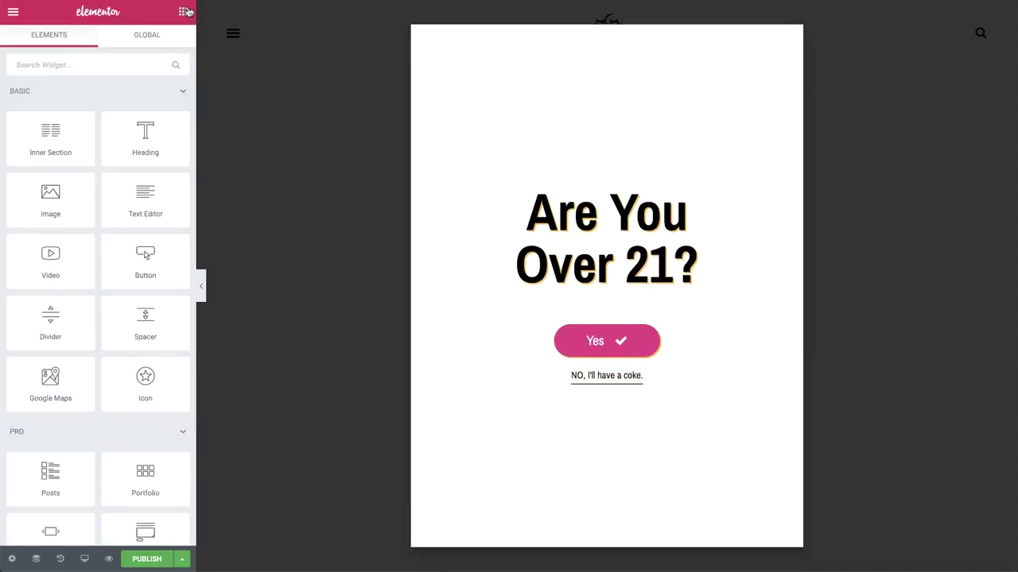
# Set the popup's own background type to Classic with a fully transparent color
pyautogui.click(13, 559)
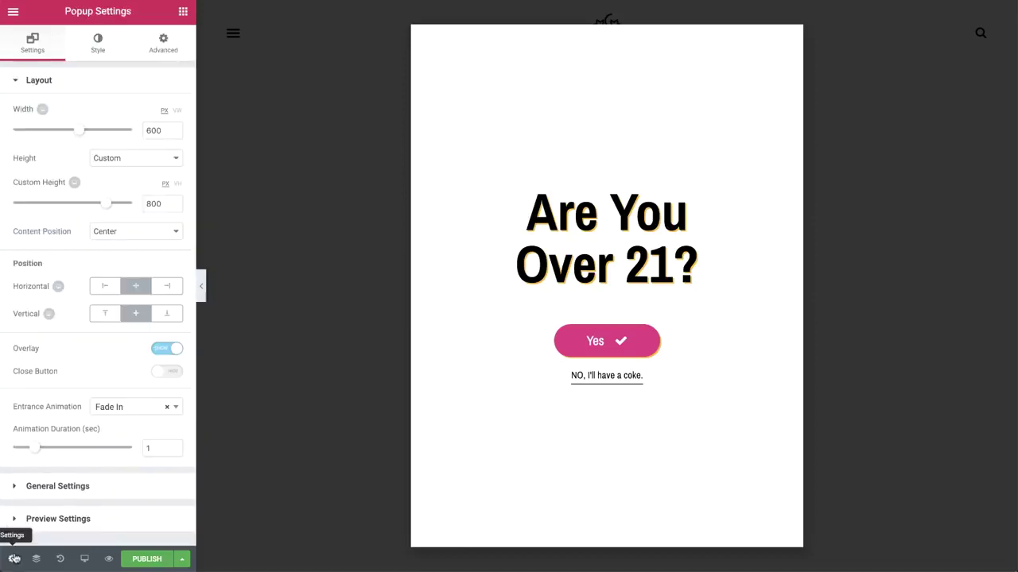
pyautogui.click(94, 42)
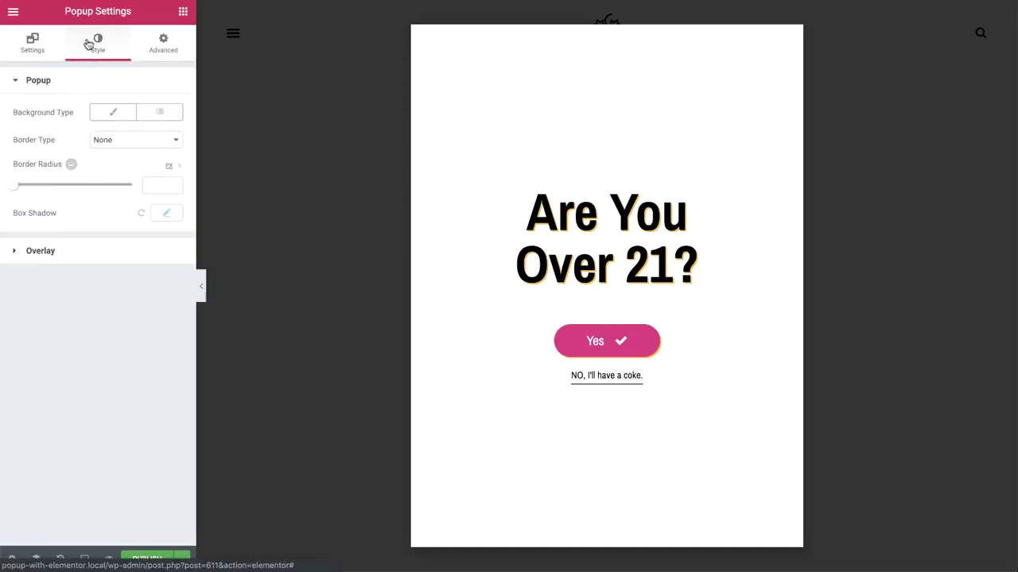
pyautogui.click(102, 112)
pyautogui.click(166, 140)
pyautogui.moveTo(171, 162); pyautogui.dragTo(181, 327)
pyautogui.click(162, 145)
# Insert the media library picture combining purple and orange shapes with blue dots as the popup's background image
pyautogui.click(91, 236)
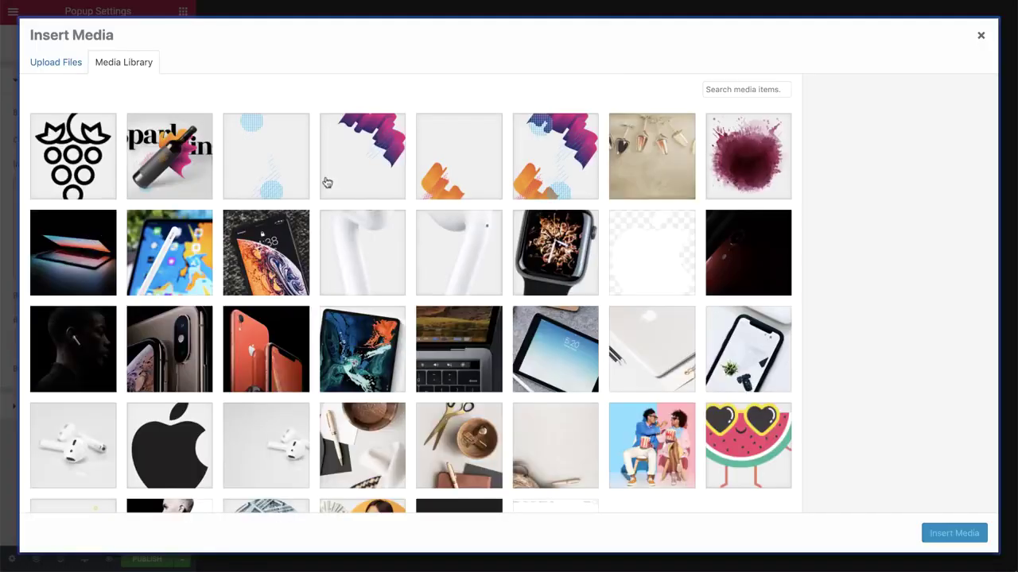
pyautogui.click(539, 140)
pyautogui.click(953, 534)
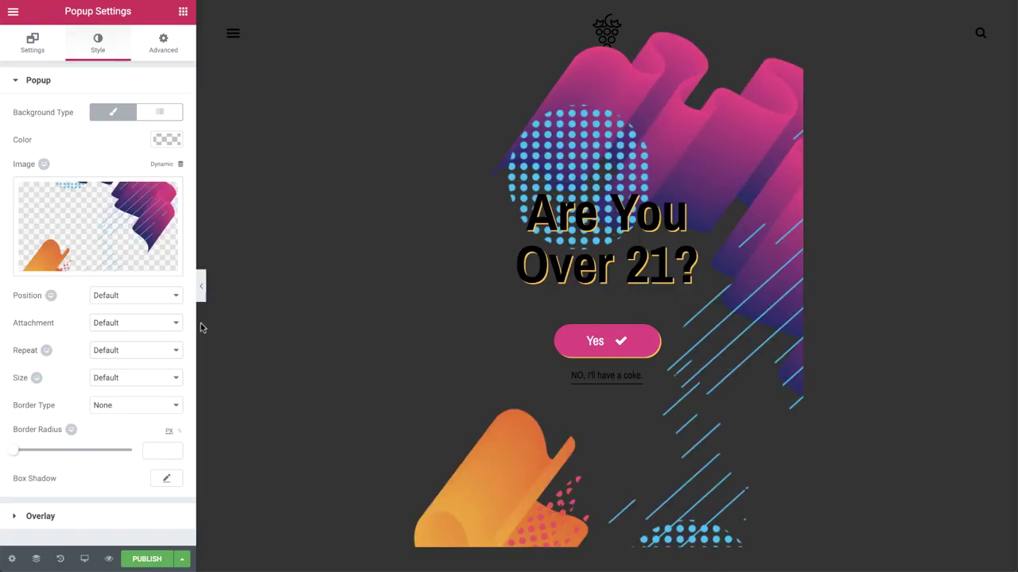
# Set the popup background image to Center Center position, No-repeat and Contain size
pyautogui.click(154, 299)
pyautogui.click(127, 351)
pyautogui.click(127, 350)
pyautogui.click(131, 360)
pyautogui.click(127, 378)
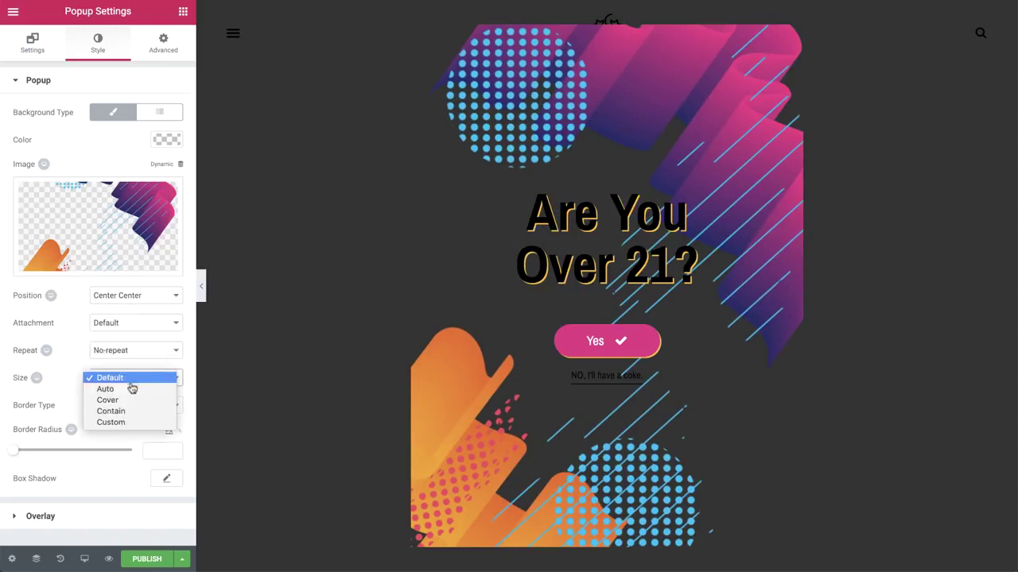
pyautogui.click(132, 411)
# Give the popup unlinked padding of 80 px on the right and left, with 0 at the top and bottom
pyautogui.click(167, 47)
pyautogui.click(165, 340)
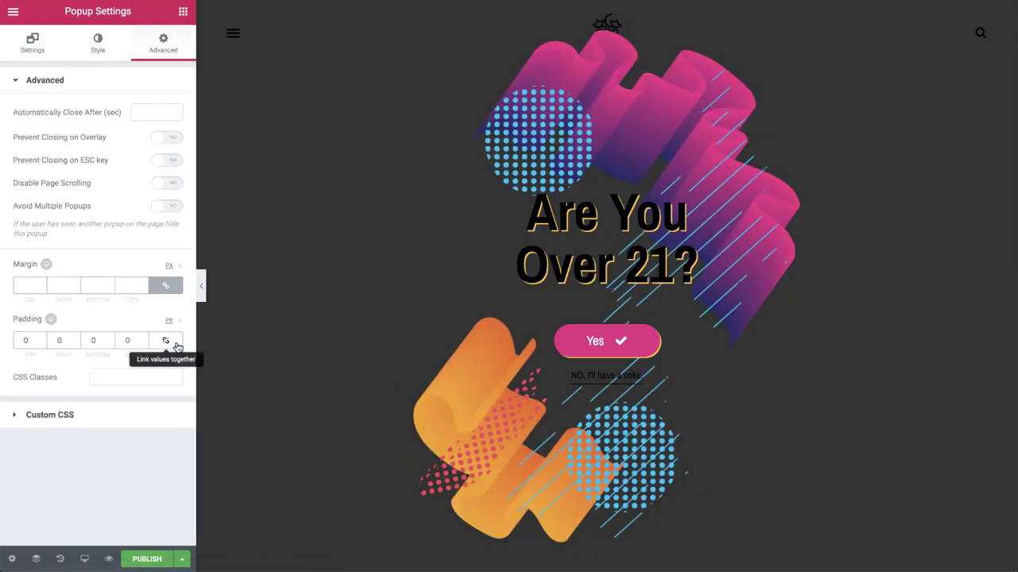
pyautogui.click(60, 340)
pyautogui.write('80')
pyautogui.click(127, 341)
pyautogui.write('80')
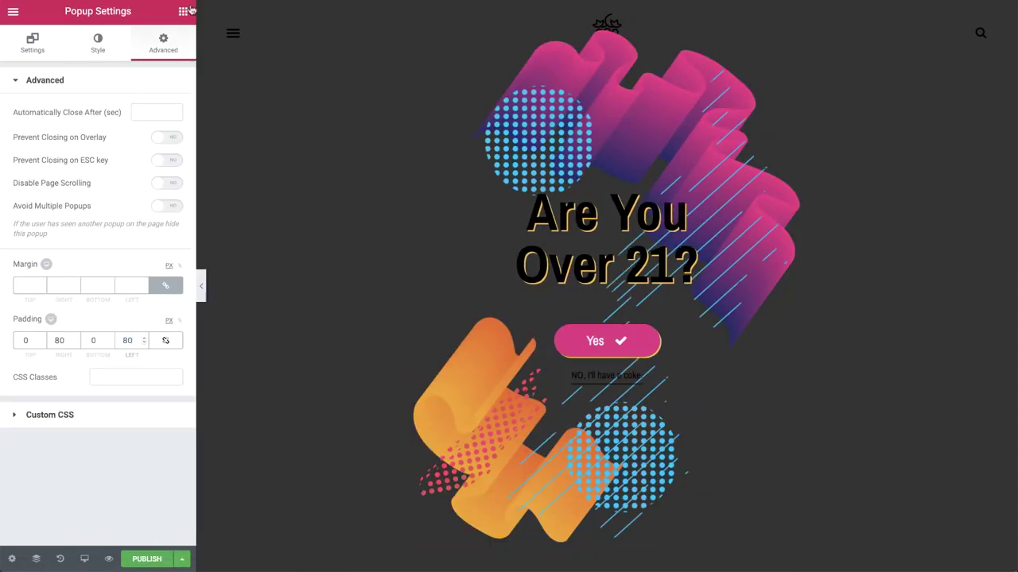
# Give the section around the heading and buttons a solid purple border 15 px wide on all sides
pyautogui.click(183, 11)
pyautogui.click(598, 175)
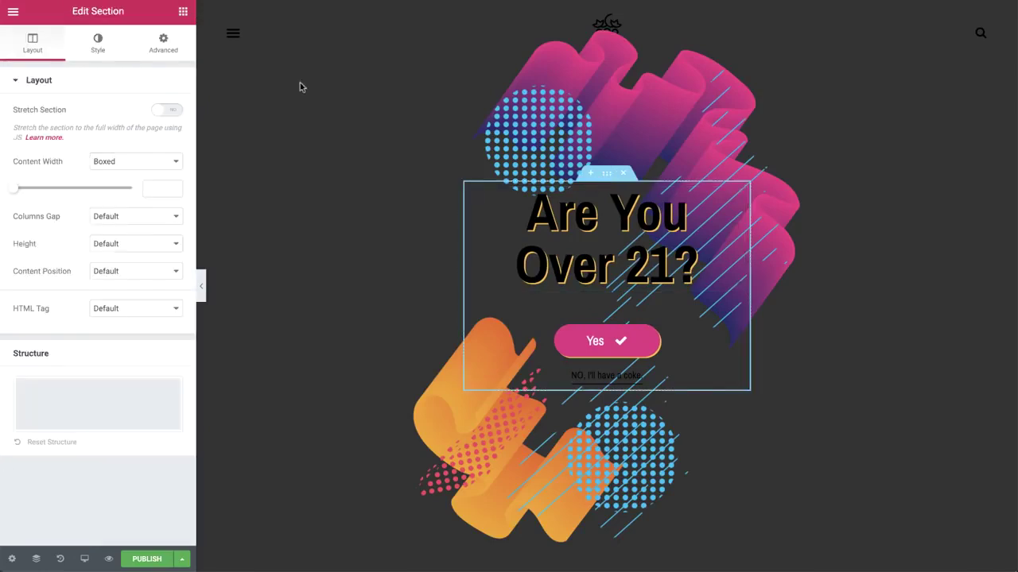
pyautogui.click(98, 41)
pyautogui.click(122, 192)
pyautogui.click(119, 174)
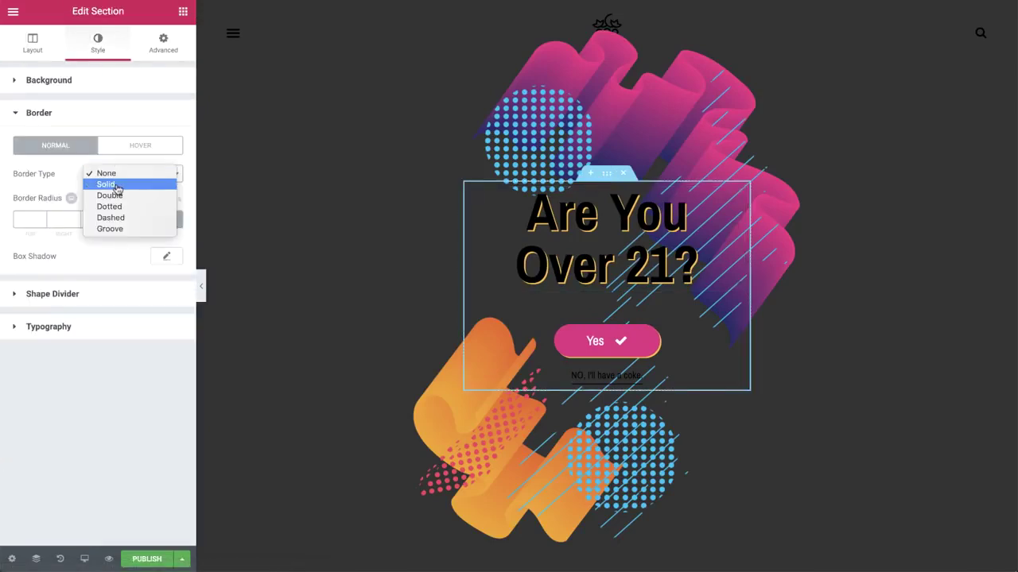
pyautogui.click(114, 183)
pyautogui.click(95, 219)
pyautogui.write('15')
pyautogui.click(166, 256)
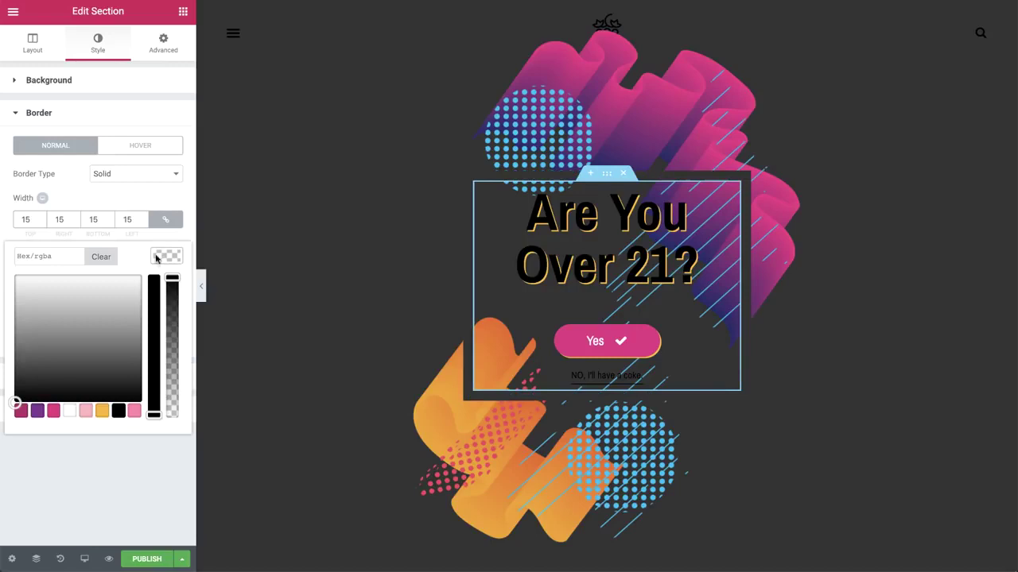
pyautogui.click(38, 409)
pyautogui.click(169, 263)
# Round only the section's bottom-right corner and add padding inside the border below its content
pyautogui.click(165, 302)
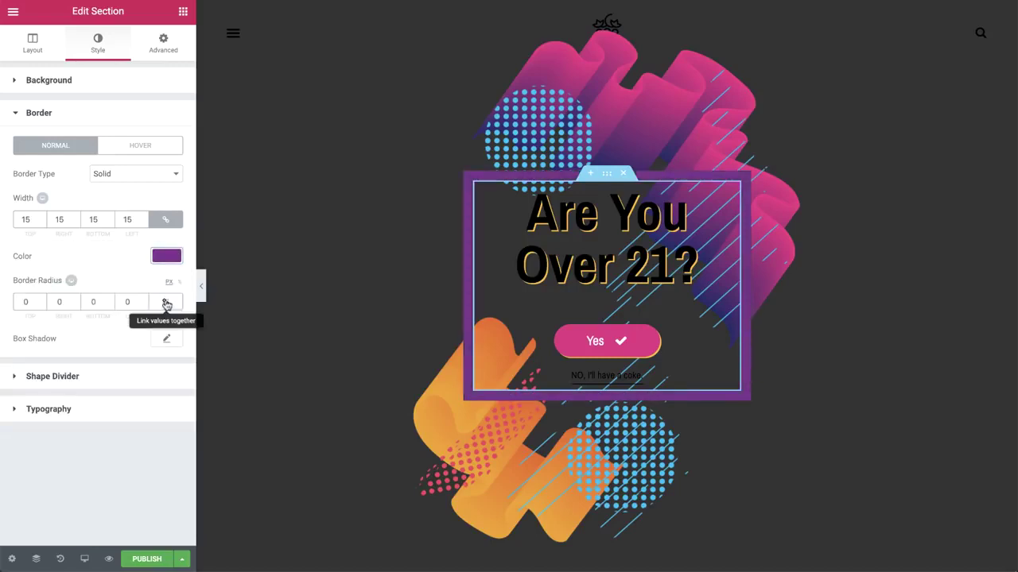
pyautogui.click(163, 43)
pyautogui.click(183, 11)
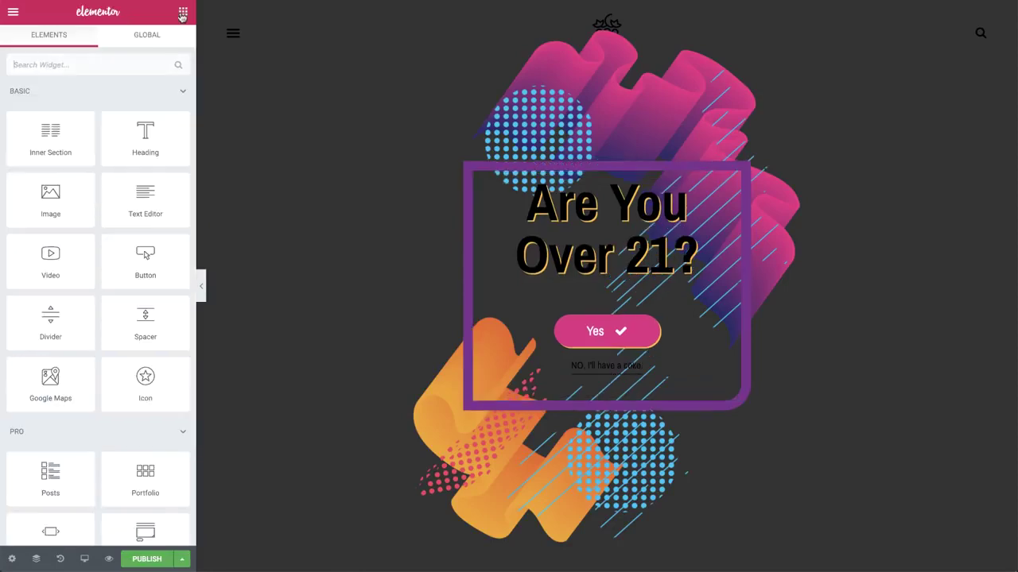
# Give the column a gradient background with dark grey as its first color
pyautogui.click(481, 179)
pyautogui.click(98, 44)
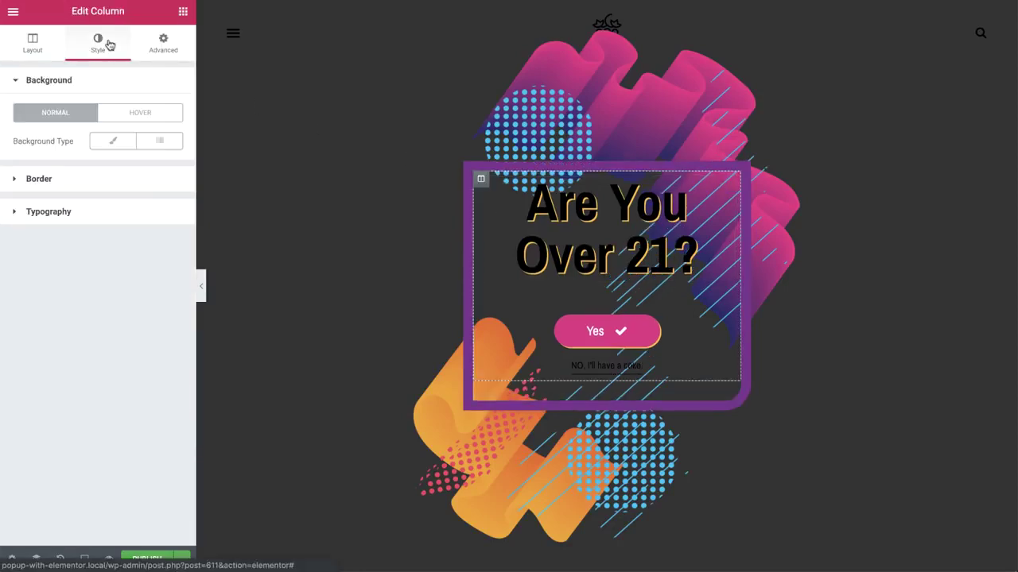
pyautogui.click(163, 141)
pyautogui.click(168, 168)
pyautogui.moveTo(37, 206); pyautogui.dragTo(10, 288)
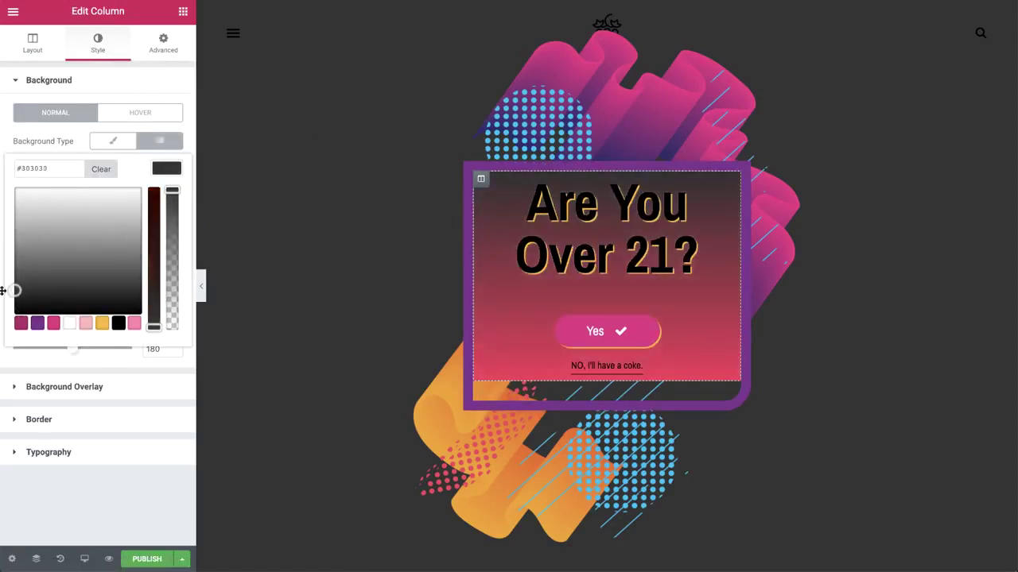
pyautogui.click(4, 282)
# Set the column gradient's second color to black (#000000), make it Radial, and lower the second color's location
pyautogui.click(165, 238)
pyautogui.click(118, 391)
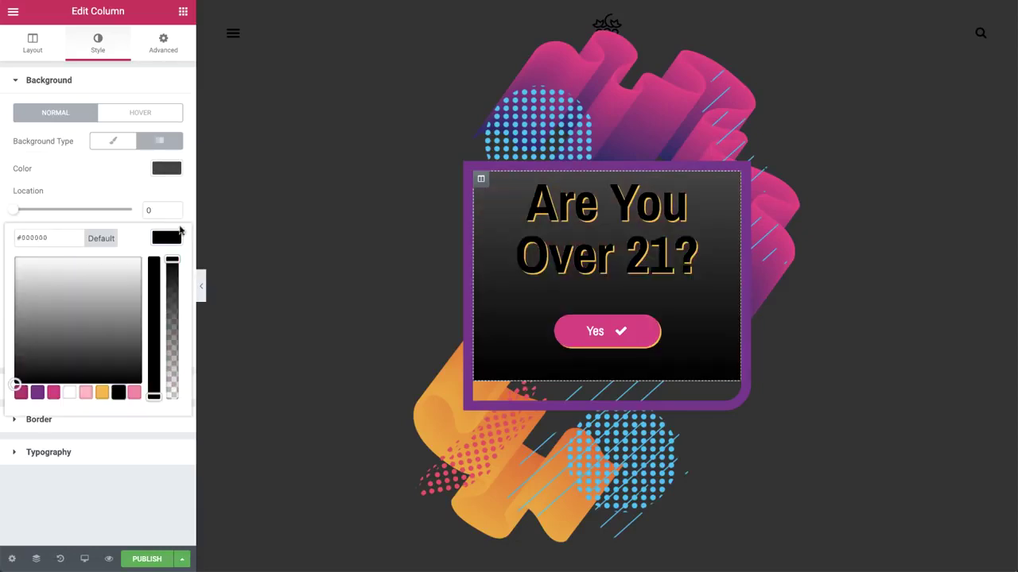
pyautogui.click(167, 237)
pyautogui.click(133, 307)
pyautogui.click(134, 321)
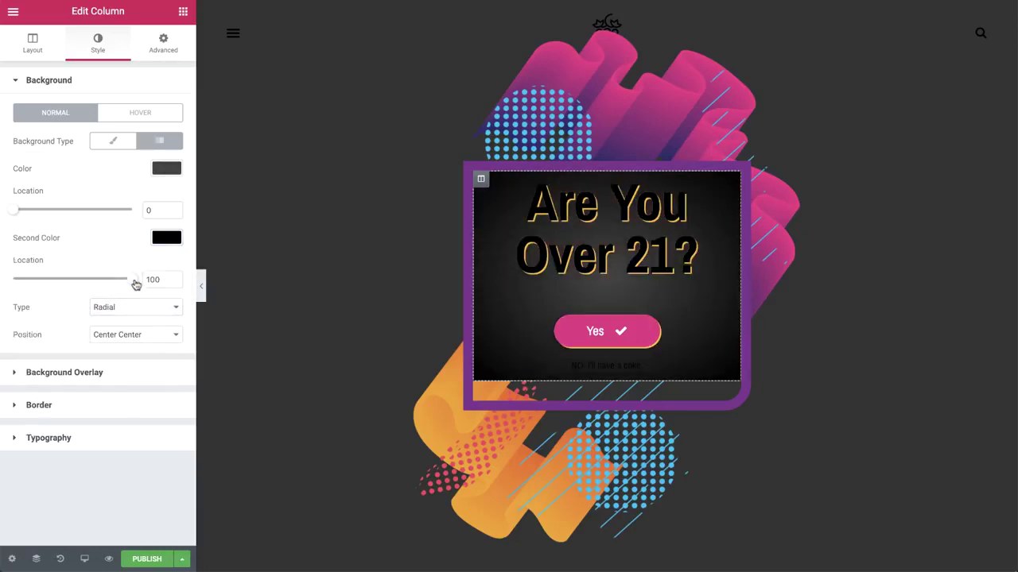
pyautogui.moveTo(132, 279); pyautogui.dragTo(111, 280)
# Round only the column's bottom-right corner with an unlinked border radius of 20 px
pyautogui.click(127, 405)
pyautogui.click(167, 252)
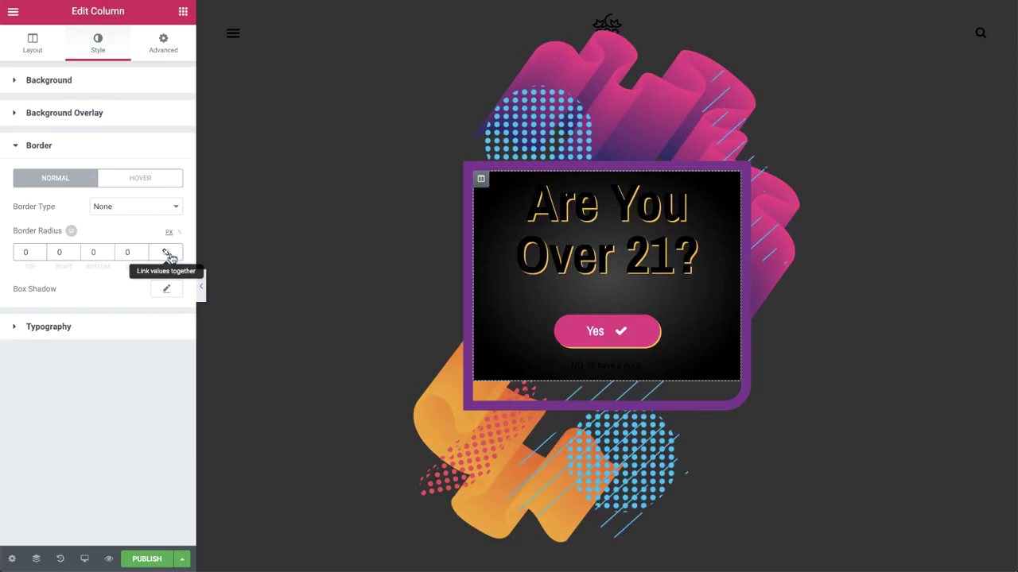
pyautogui.click(95, 252)
pyautogui.write('20')
# Add a box shadow to the column with horizontal 20, vertical 20 and blur 150
pyautogui.click(166, 289)
pyautogui.click(151, 357)
pyautogui.write('20')
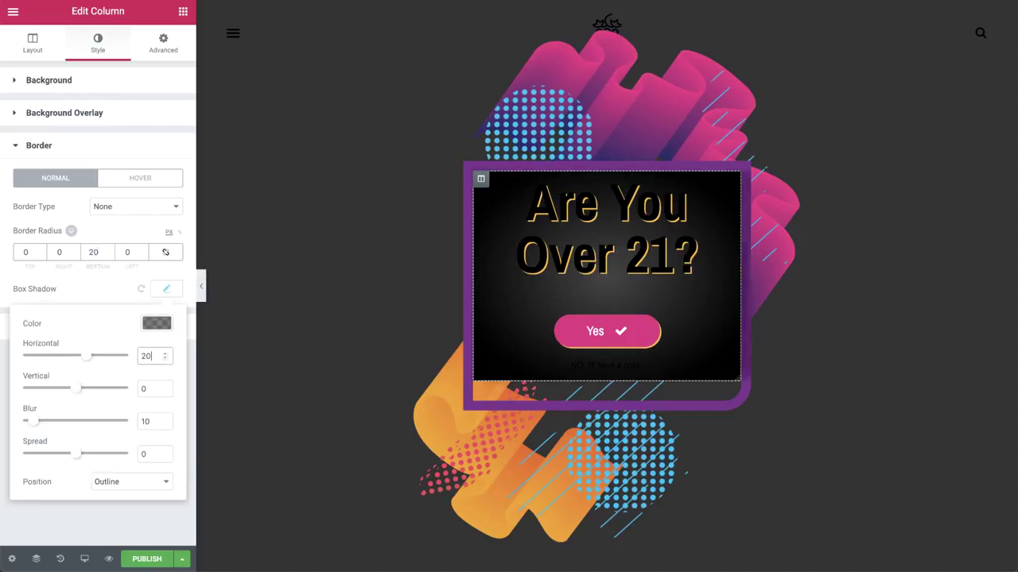
pyautogui.press('Tab')
pyautogui.write('20')
pyautogui.press('Tab')
pyautogui.write('150')
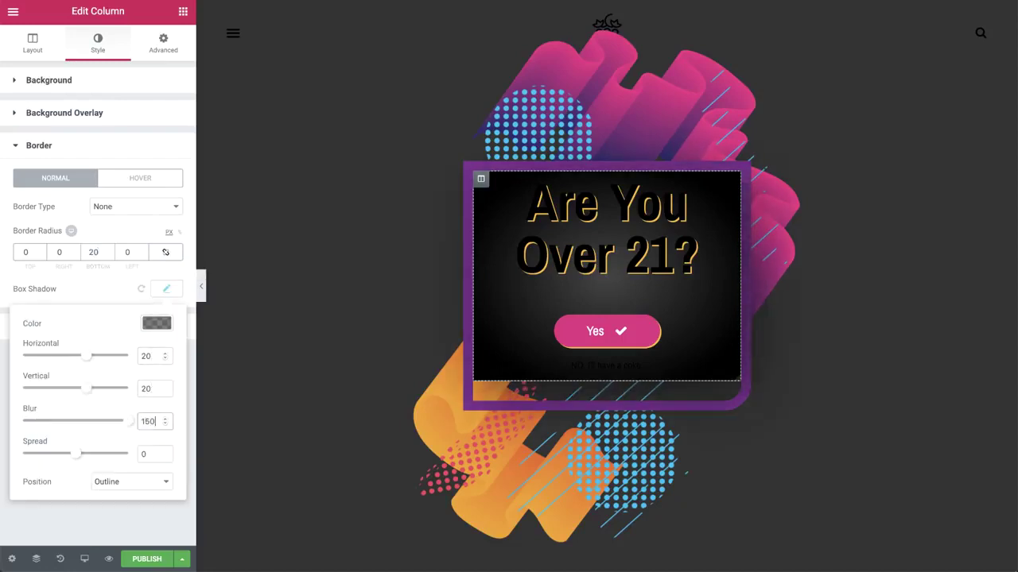
# Set the column's margins to -30 top, 30 right, 0 bottom and -30 left
pyautogui.click(155, 39)
pyautogui.write('-30')
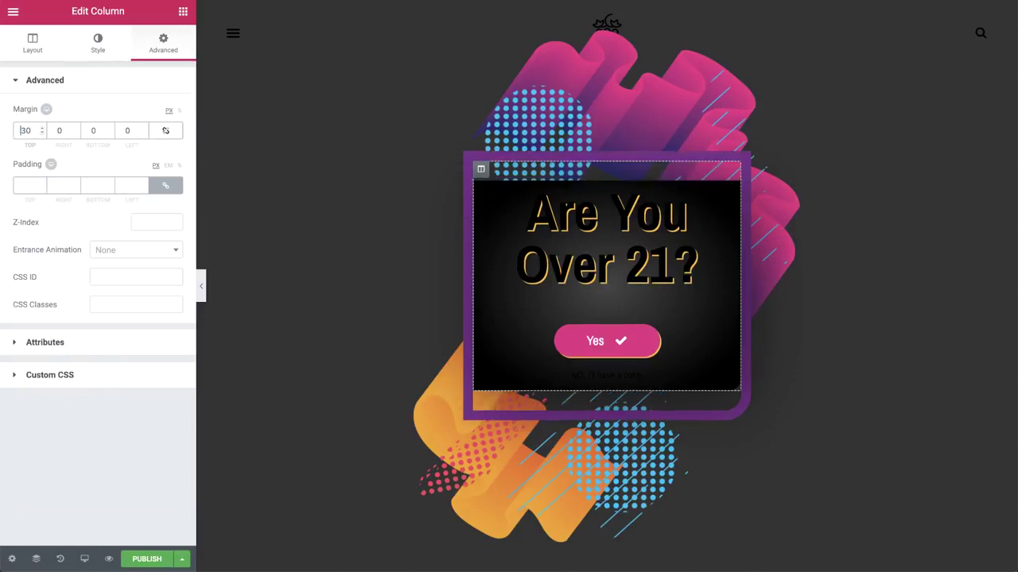
pyautogui.write('30')
pyautogui.press('Tab')
pyautogui.press('Tab')
pyautogui.write('30')
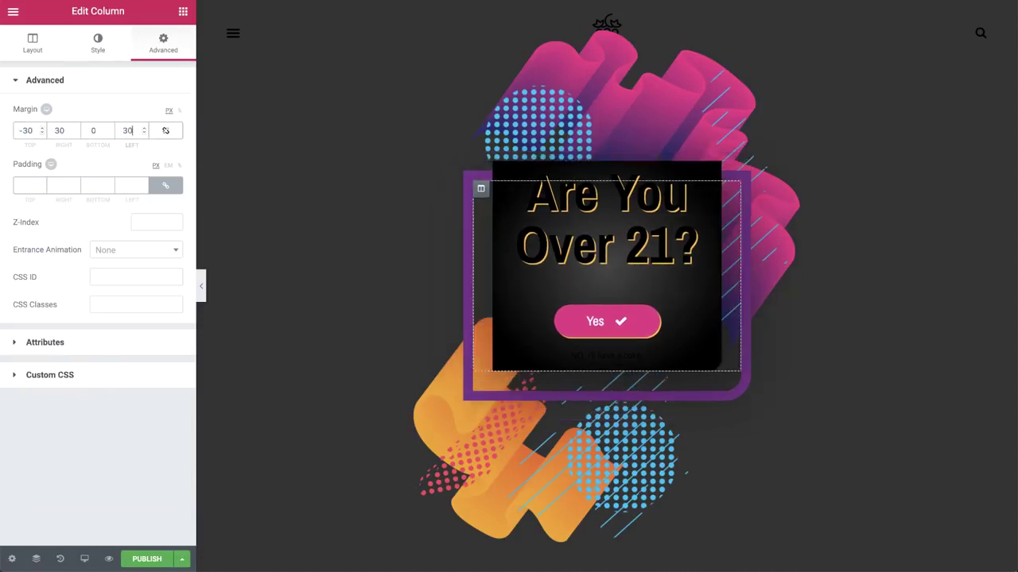
pyautogui.press('Home')
pyautogui.write('-')
# Set the column's padding to 100 at the top and bottom, and 0 at the sides
pyautogui.press('Tab')
pyautogui.write('100')
pyautogui.press('Tab')
pyautogui.press('Tab')
pyautogui.write('100')
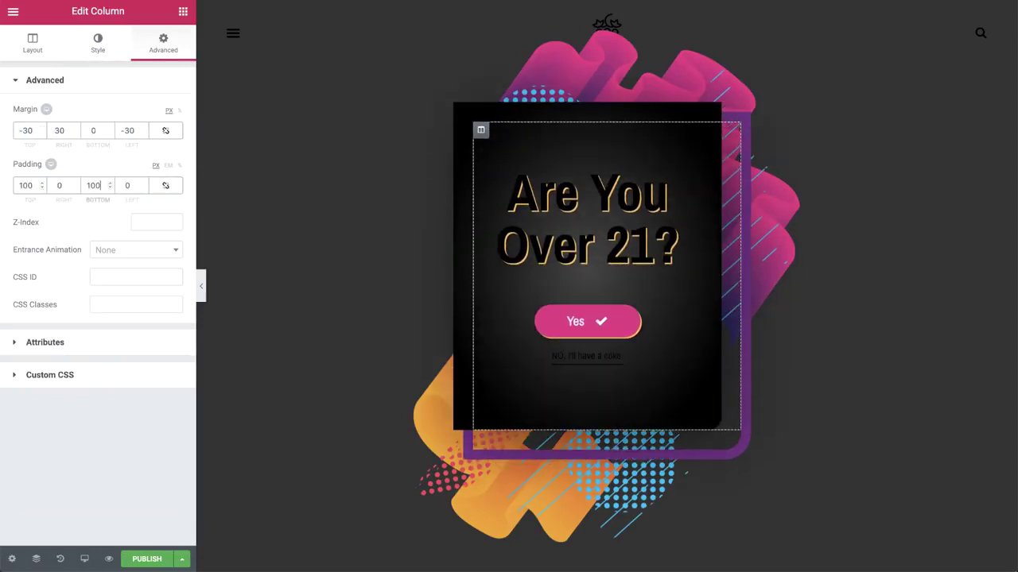
# Change the text color of the "Are You Over 21?" heading to white
pyautogui.click(182, 12)
pyautogui.click(588, 214)
pyautogui.click(97, 44)
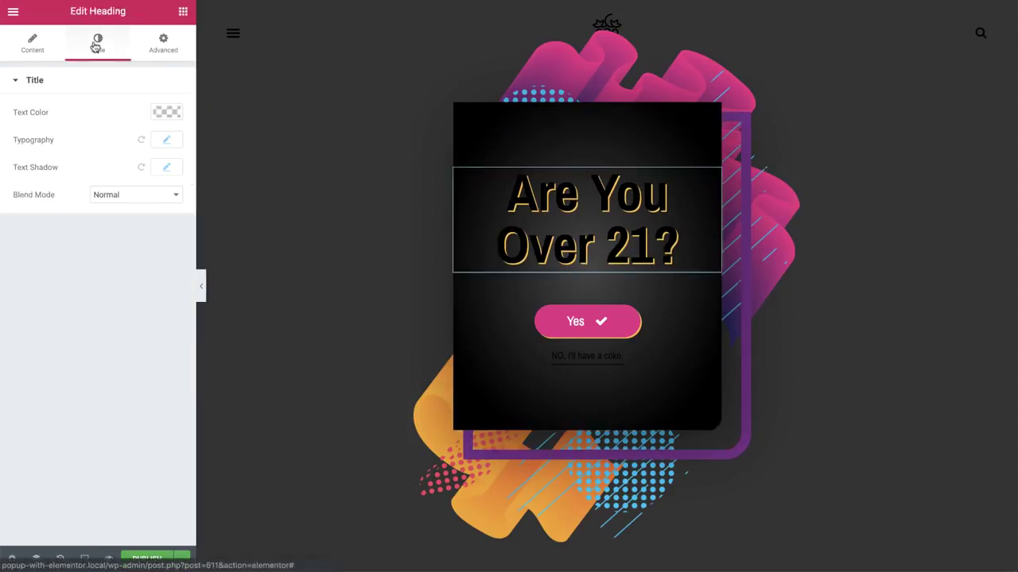
pyautogui.click(167, 112)
pyautogui.click(70, 266)
pyautogui.click(176, 116)
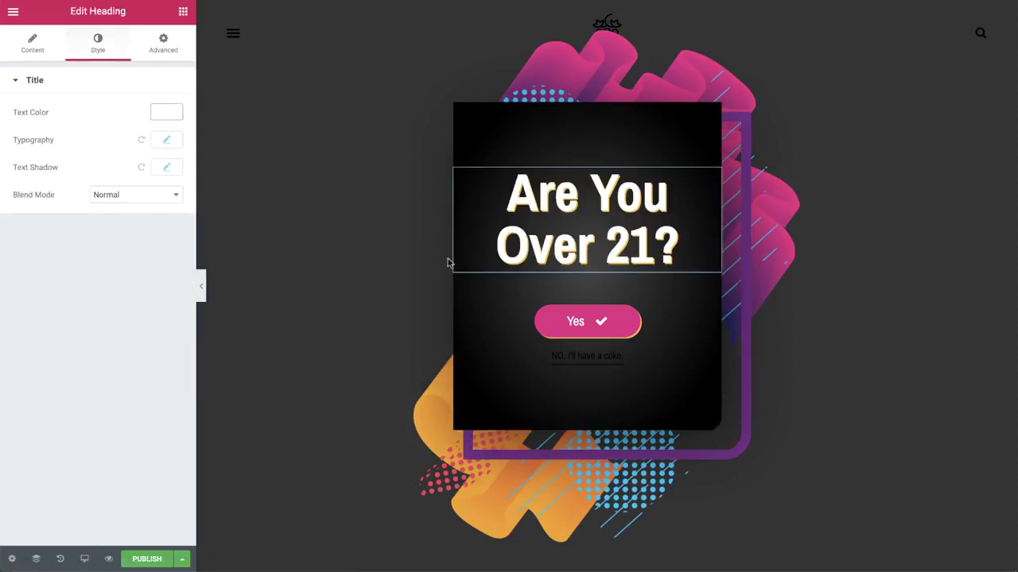
# Change the text color of the "NO, I'll have a coke." button to white
pyautogui.click(589, 356)
pyautogui.click(98, 41)
pyautogui.click(167, 169)
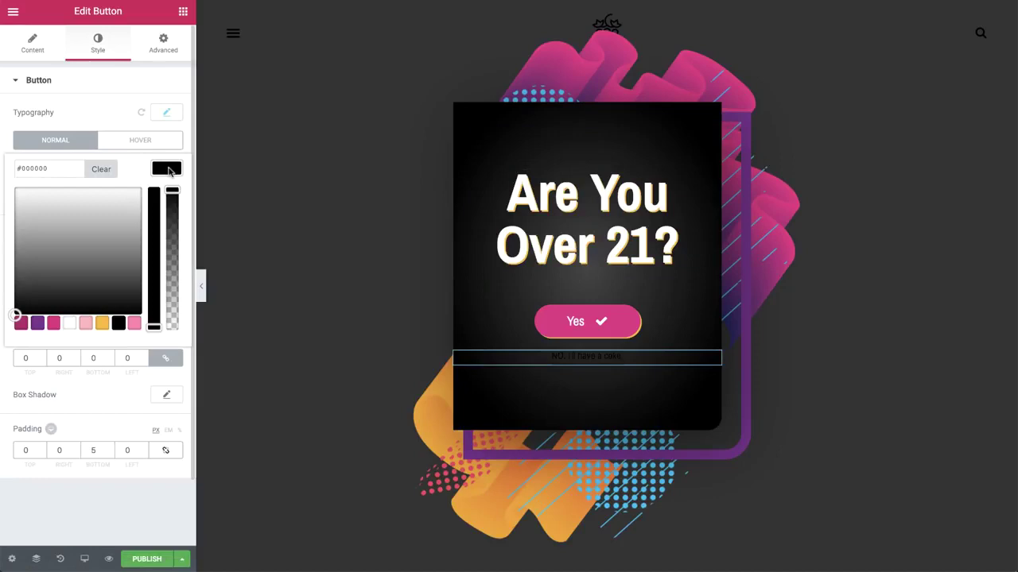
pyautogui.click(70, 322)
pyautogui.click(170, 169)
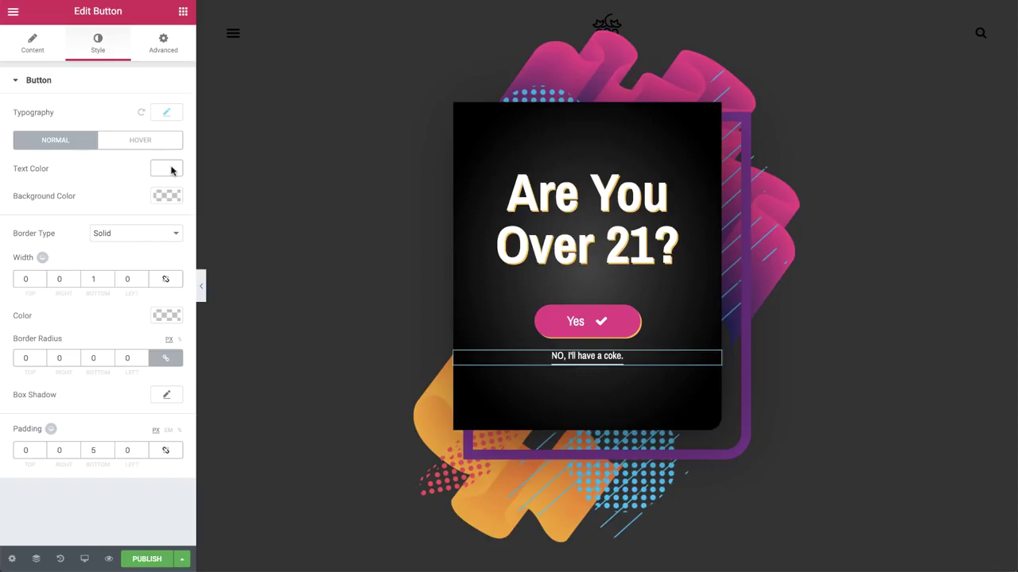
# Set the Yes button's link to the dynamic Popup action
pyautogui.click(512, 325)
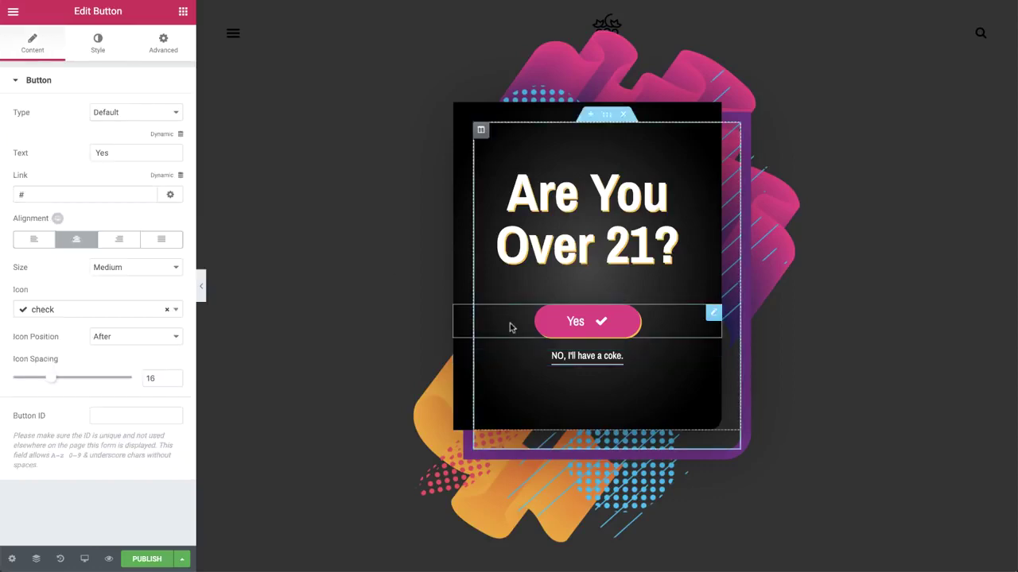
pyautogui.click(171, 180)
pyautogui.scroll(-5, 131, 222)
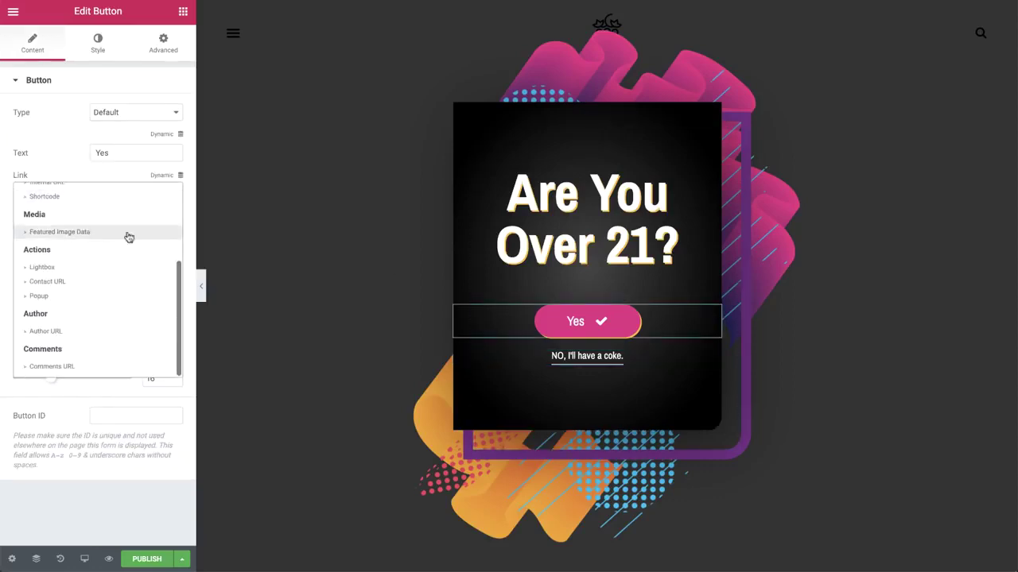
pyautogui.click(105, 295)
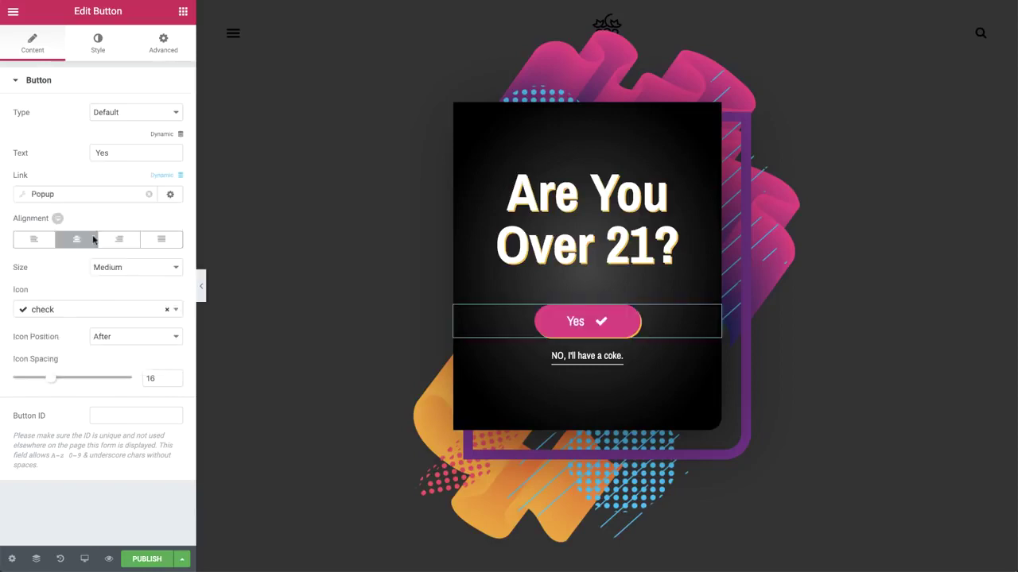
# Set the Yes button's popup action to Close Popup and turn on Don't Show Again
pyautogui.click(82, 195)
pyautogui.click(119, 252)
pyautogui.click(117, 262)
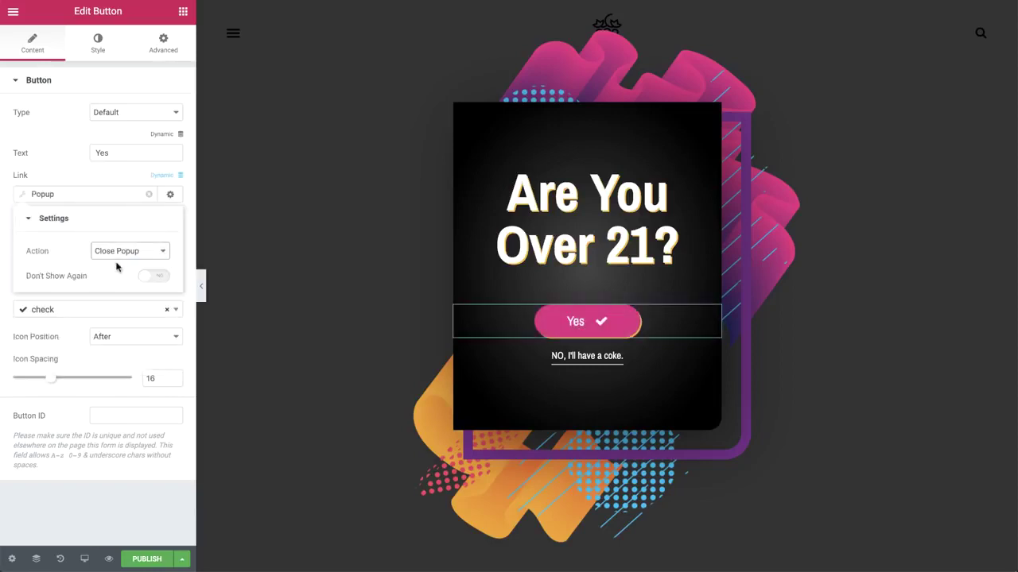
pyautogui.click(157, 278)
pyautogui.click(118, 171)
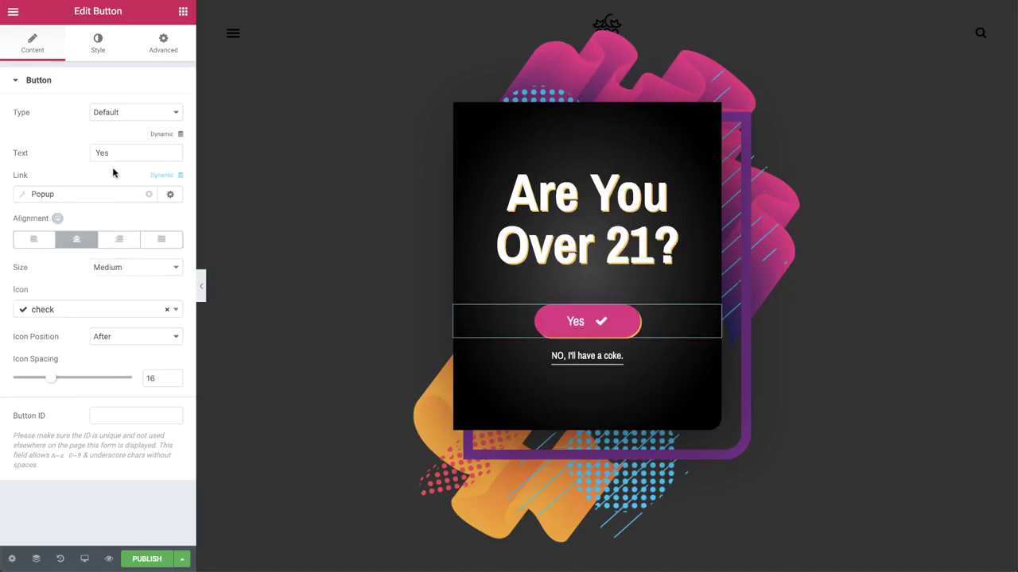
pyautogui.click(541, 357)
pyautogui.click(140, 193)
pyautogui.press('BackSpace')
pyautogui.write('www.kinder.com')
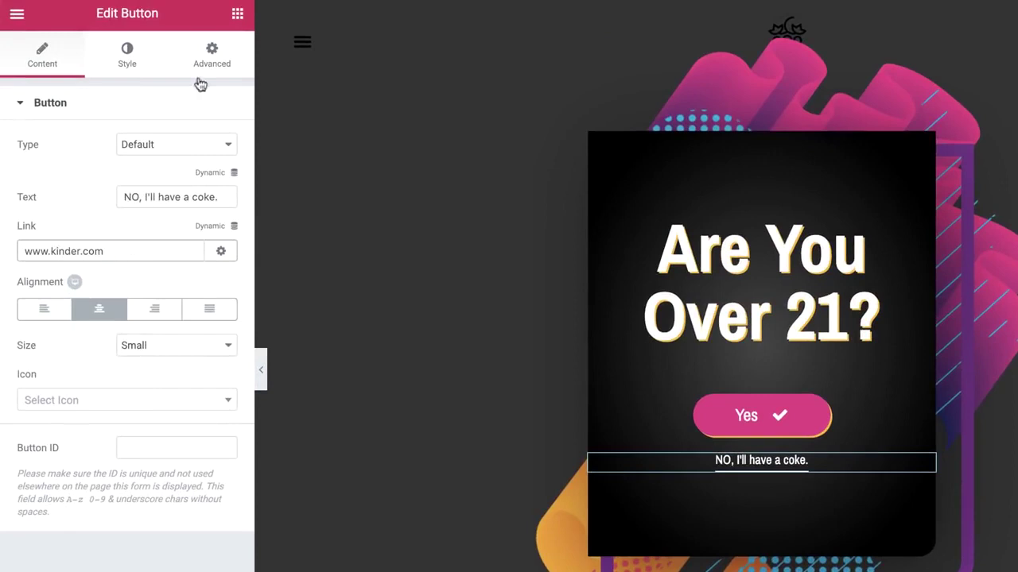
# In the popup's advanced settings, prevent closing on overlay and on the ESC key
pyautogui.click(237, 13)
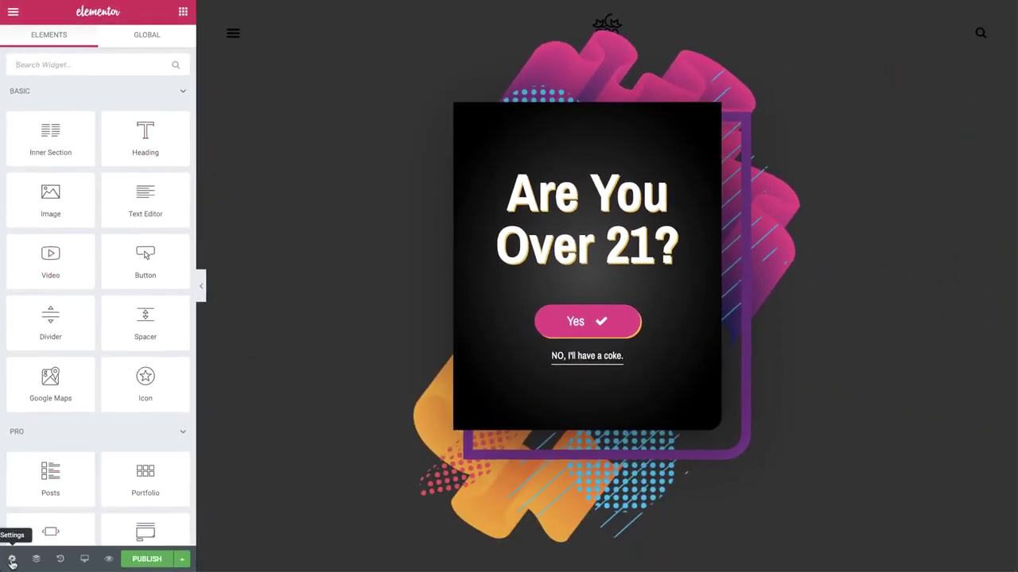
pyautogui.click(12, 561)
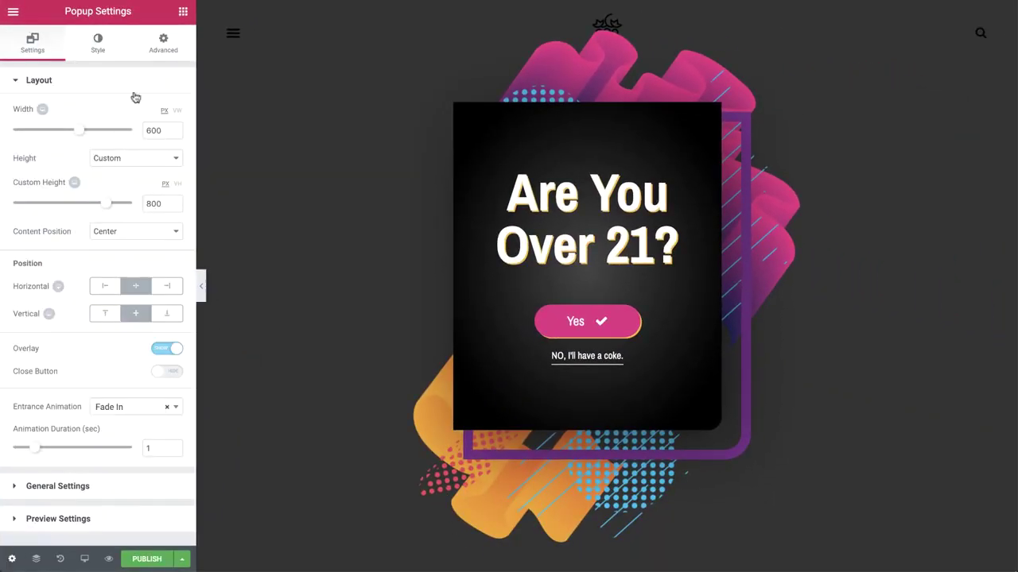
pyautogui.click(154, 56)
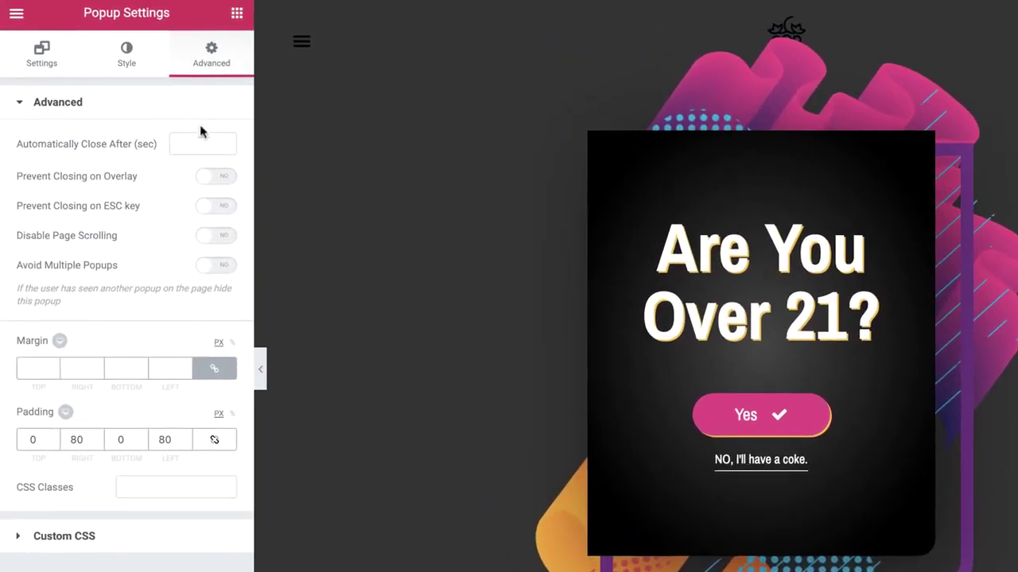
pyautogui.click(216, 177)
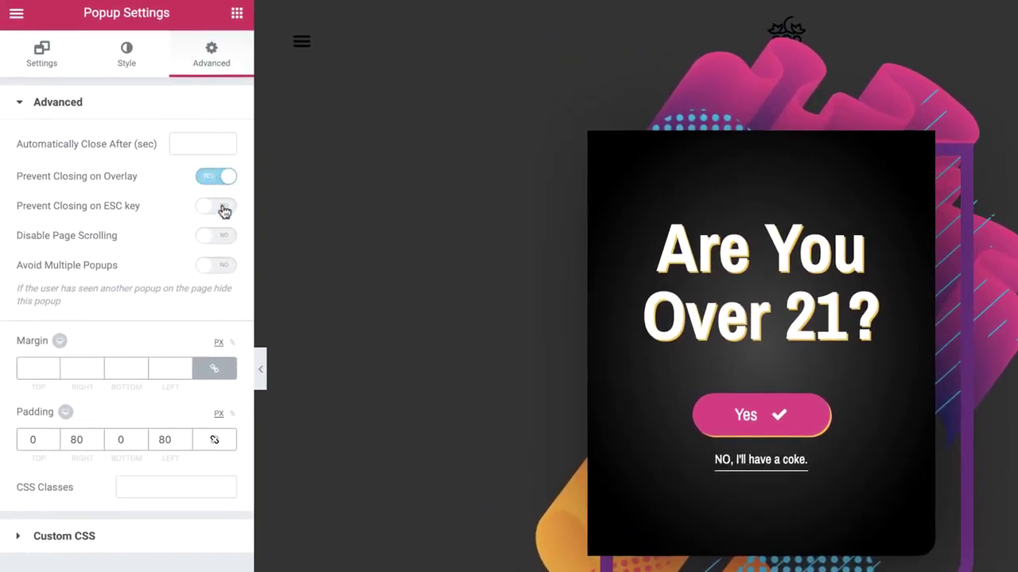
pyautogui.click(224, 208)
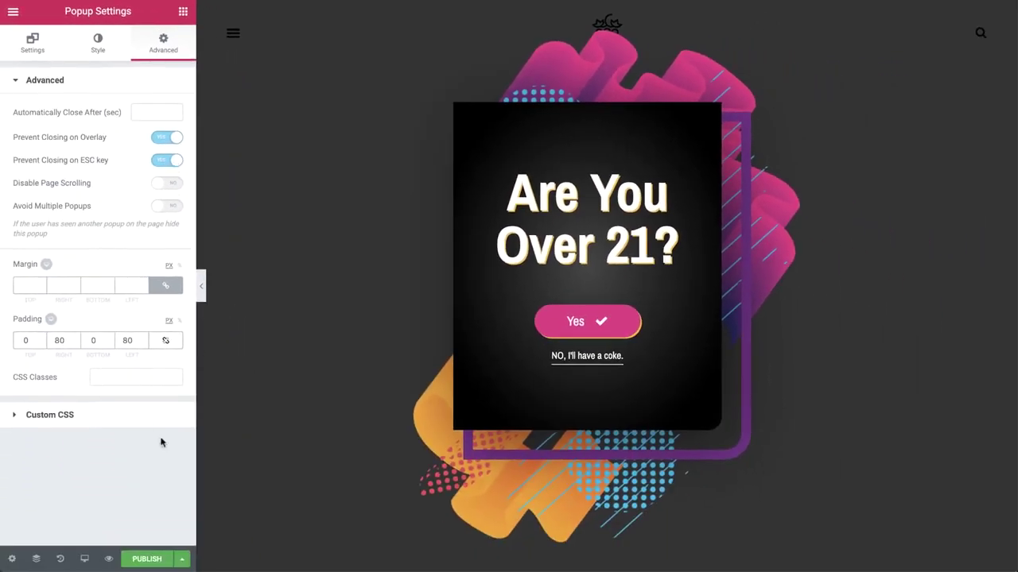
# Publish the popup without adding any display conditions, triggers or advanced rules
pyautogui.click(146, 559)
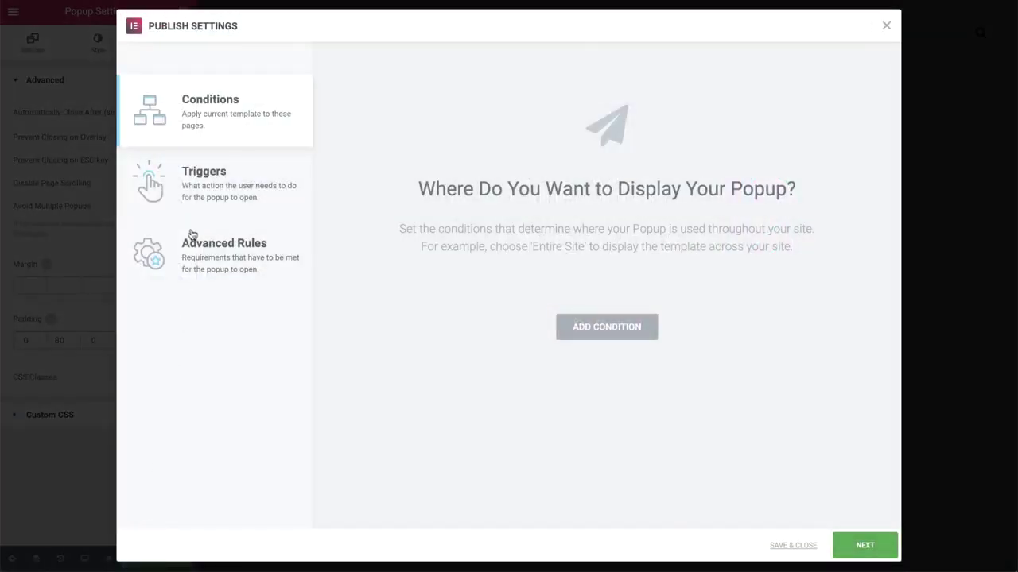
pyautogui.click(205, 207)
pyautogui.click(205, 263)
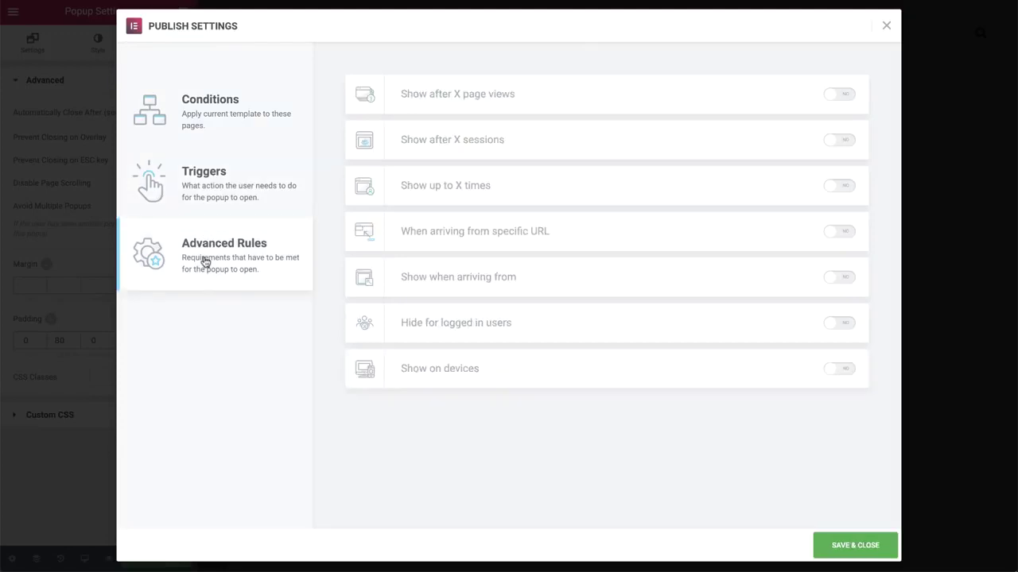
pyautogui.click(864, 547)
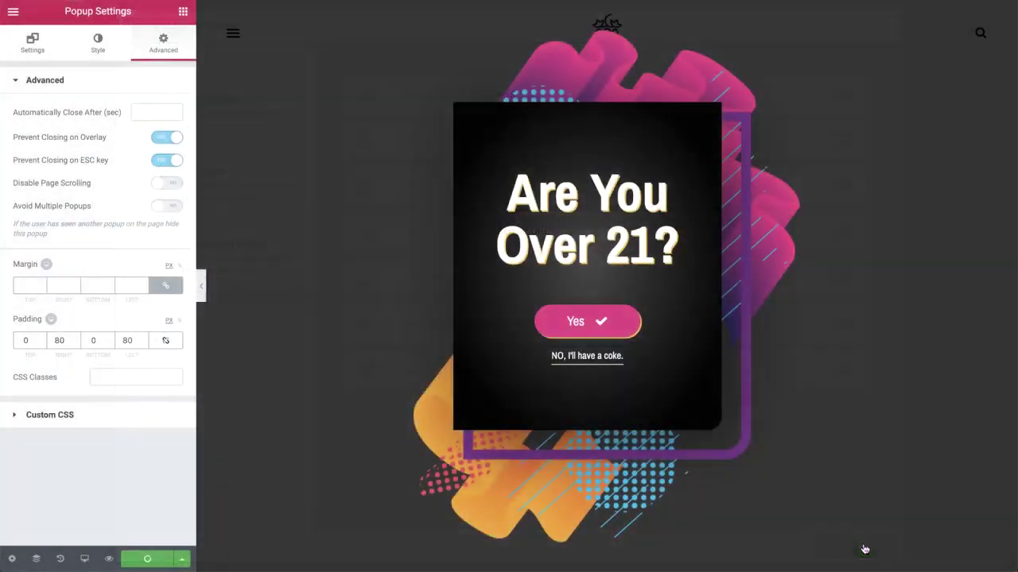
# Use the Finder to search for "sparkling" and open the Sparkling page for editing
pyautogui.hotkey('ctrl', 'e')
pyautogui.write('sparkling')
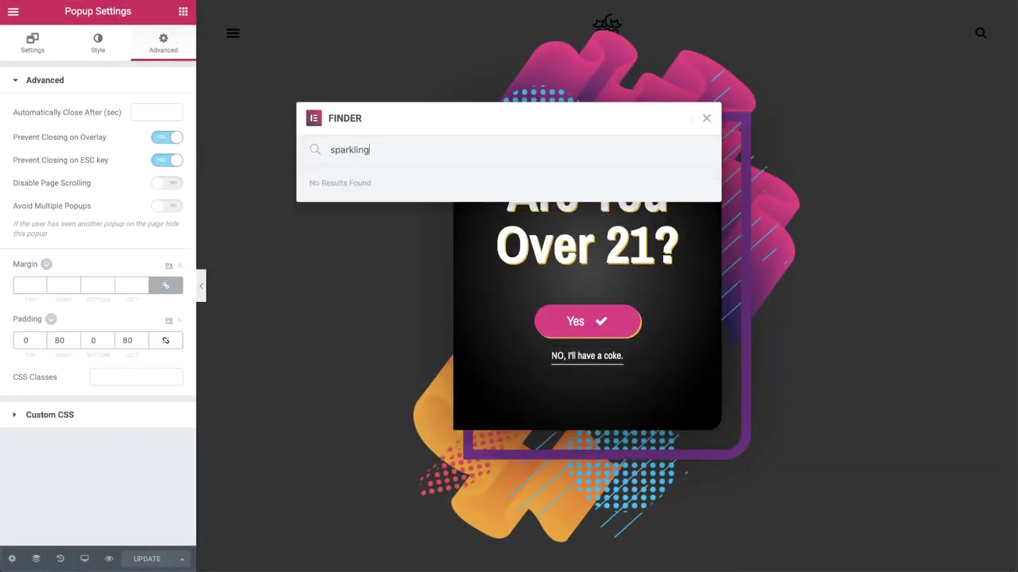
pyautogui.press('Down')
pyautogui.press('Return')
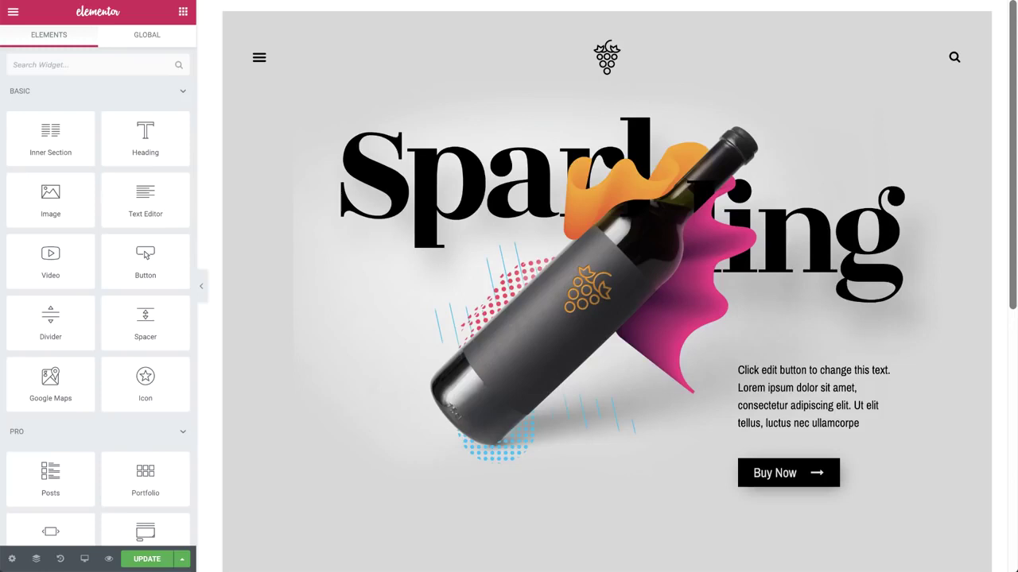
# Set the Buy Now button's link to the dynamic Popup action
pyautogui.click(824, 464)
pyautogui.click(180, 175)
pyautogui.scroll(-3, 156, 196)
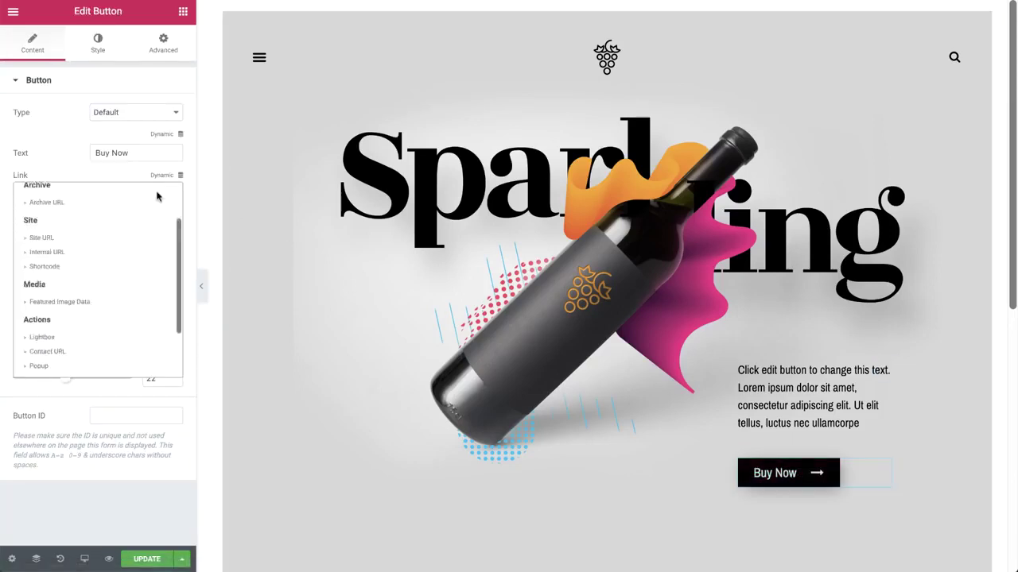
pyautogui.scroll(-1, 157, 196)
pyautogui.click(129, 299)
# Choose Sparkling as the popup that the Buy Now button opens, and update the page
pyautogui.click(79, 196)
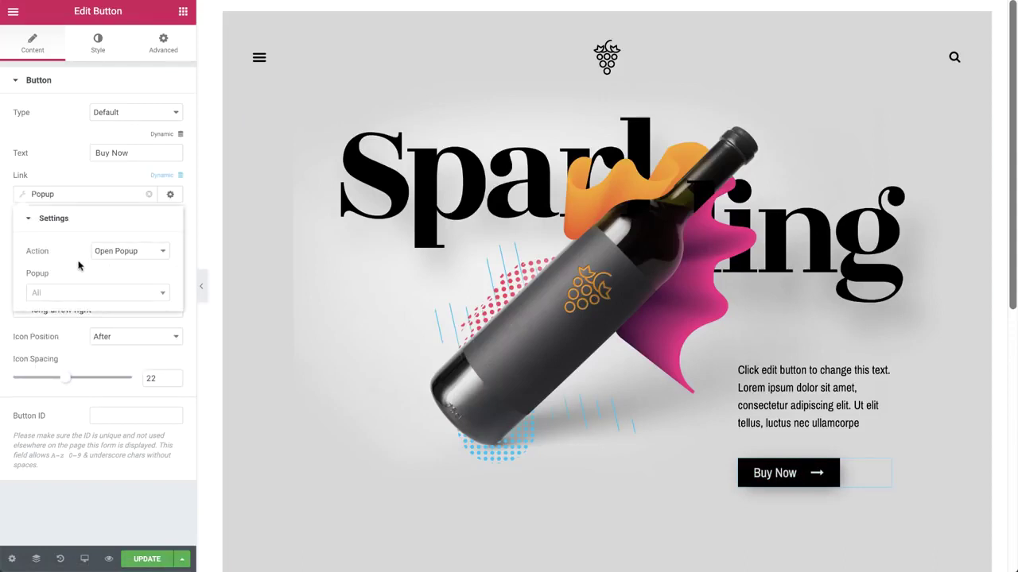
pyautogui.click(79, 291)
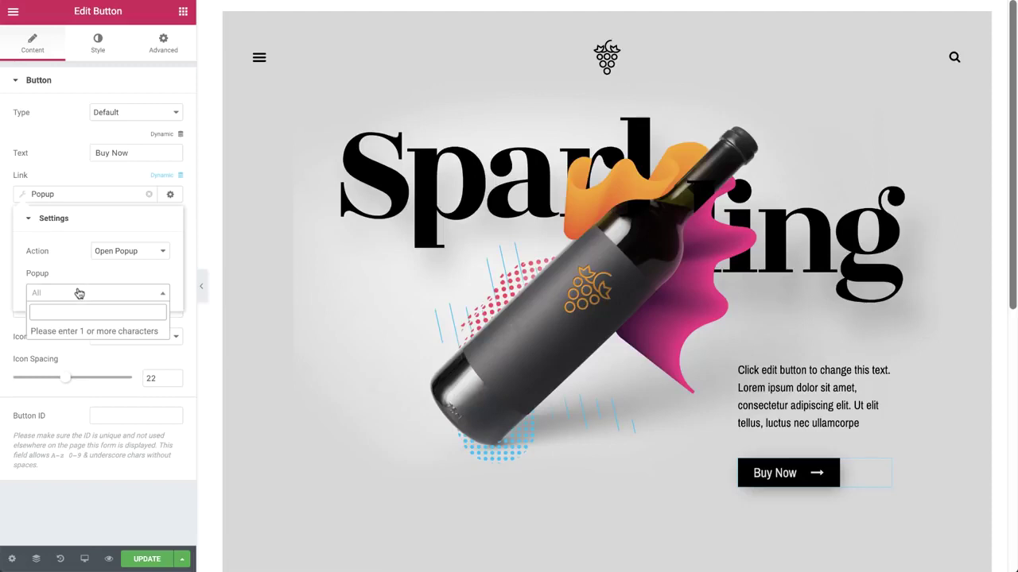
pyautogui.write('spark')
pyautogui.press('Return')
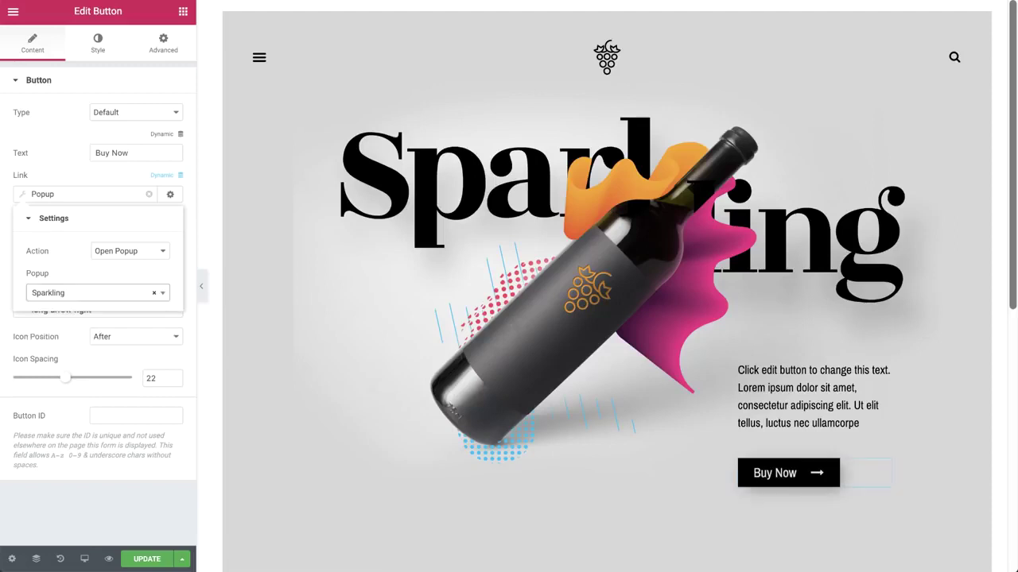
pyautogui.click(141, 560)
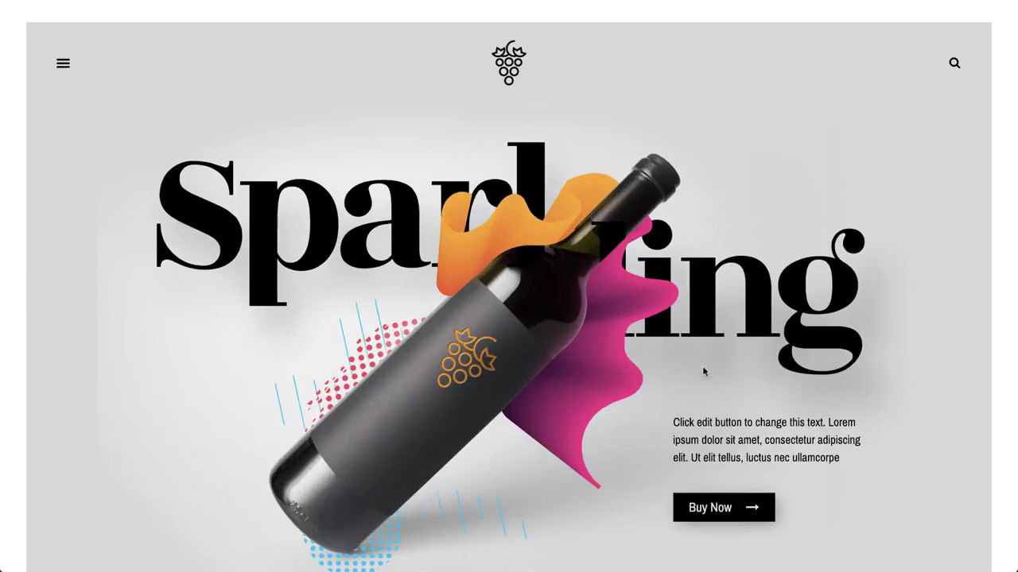
# Test the Buy Now popup on the live page by answering Yes, and confirm the follow-up "Are You Sure?" popup with I'm Sure
pyautogui.click(711, 508)
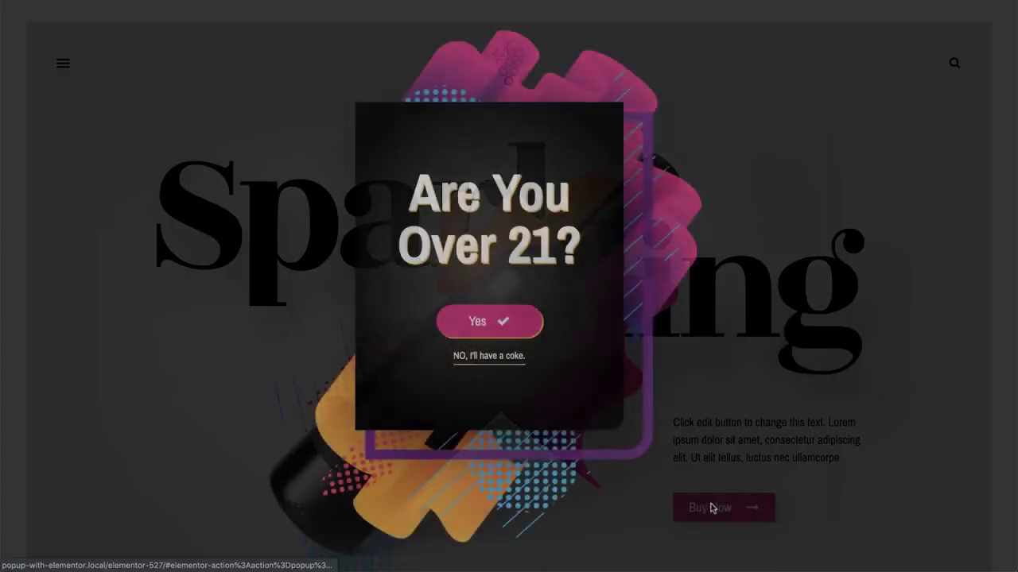
pyautogui.click(513, 331)
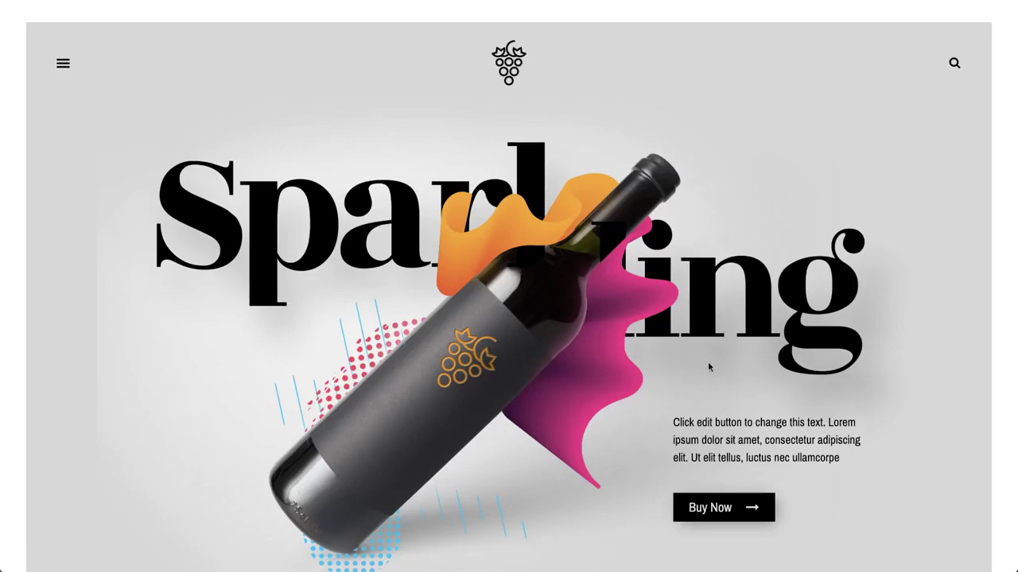
pyautogui.click(718, 501)
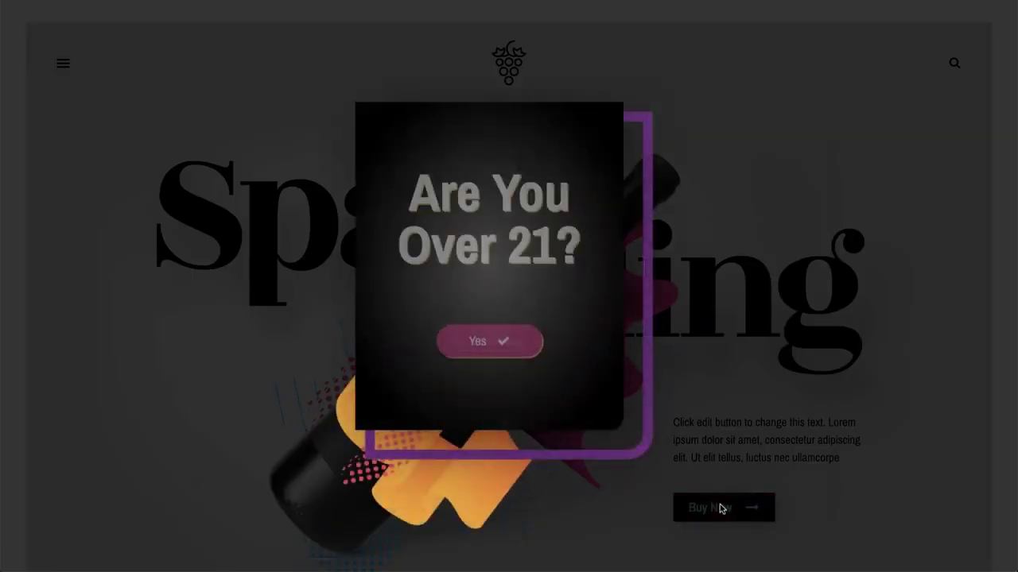
pyautogui.click(521, 324)
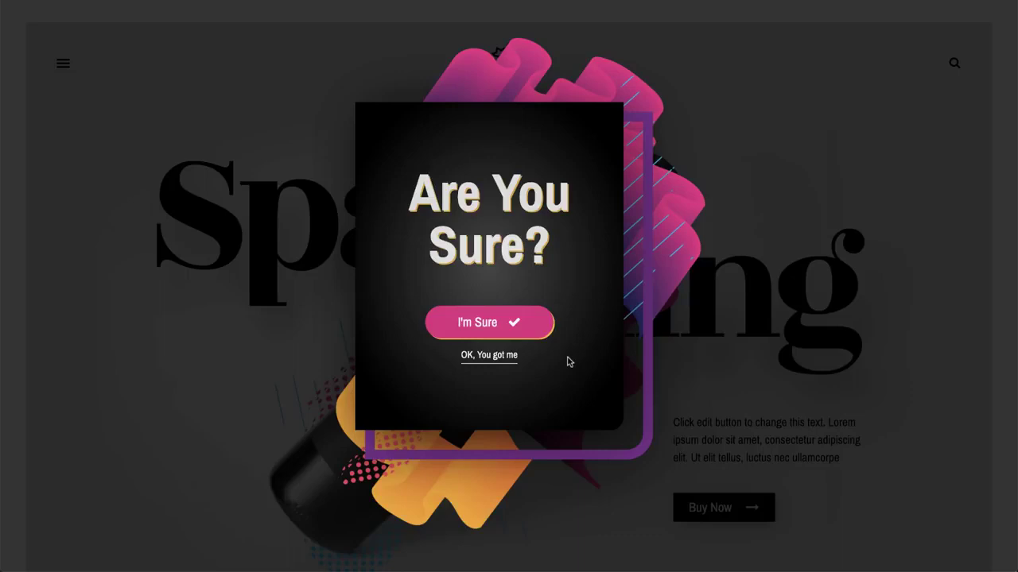
pyautogui.click(522, 324)
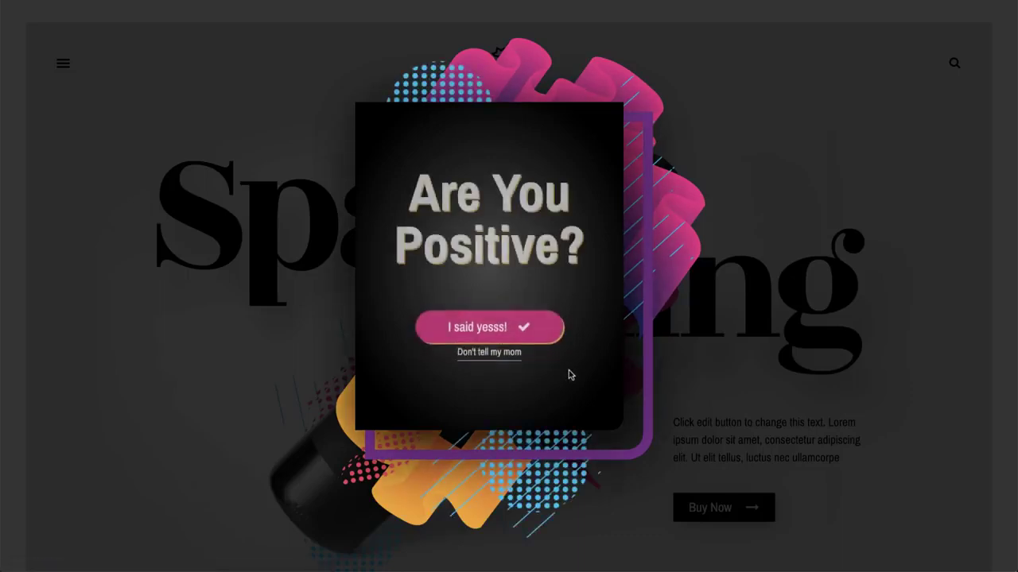